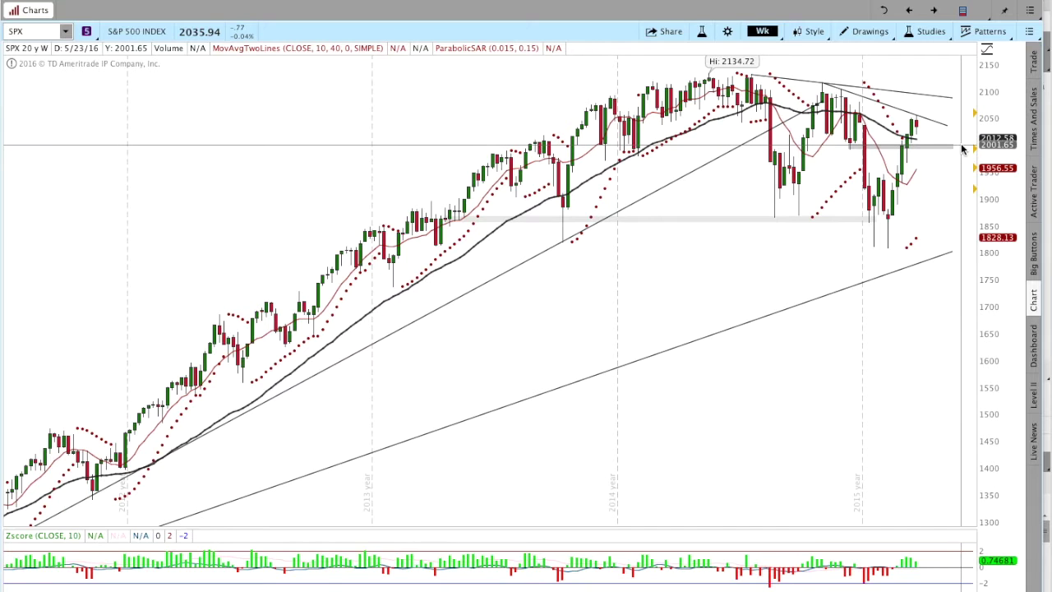
# Review the S&P 500 index by alternating its daily and weekly charts, finishing on the 65-minute intraday chart.
pyautogui.click(909, 10)
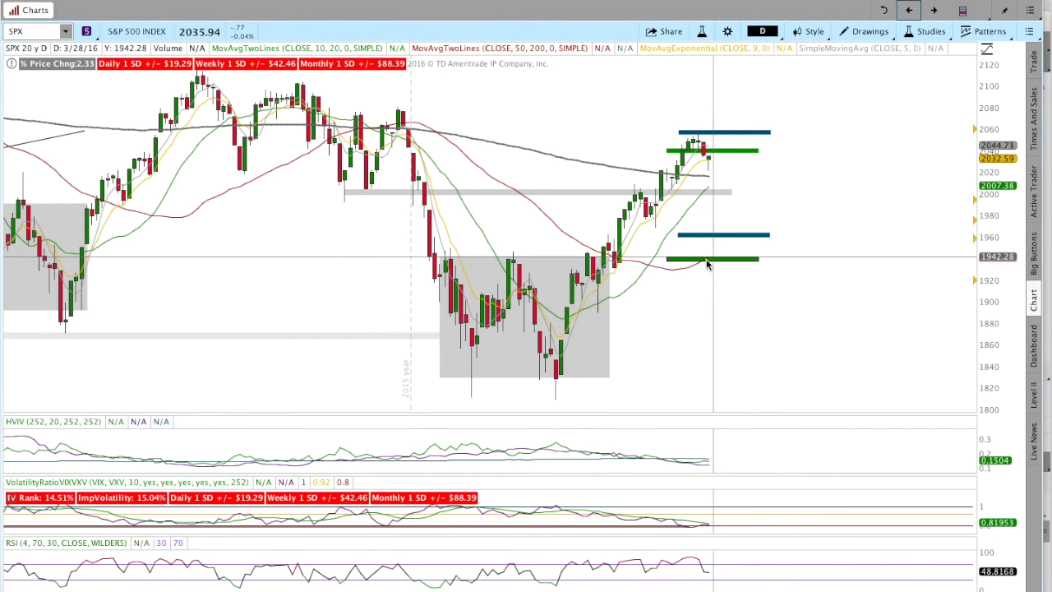
pyautogui.moveTo(704, 265)
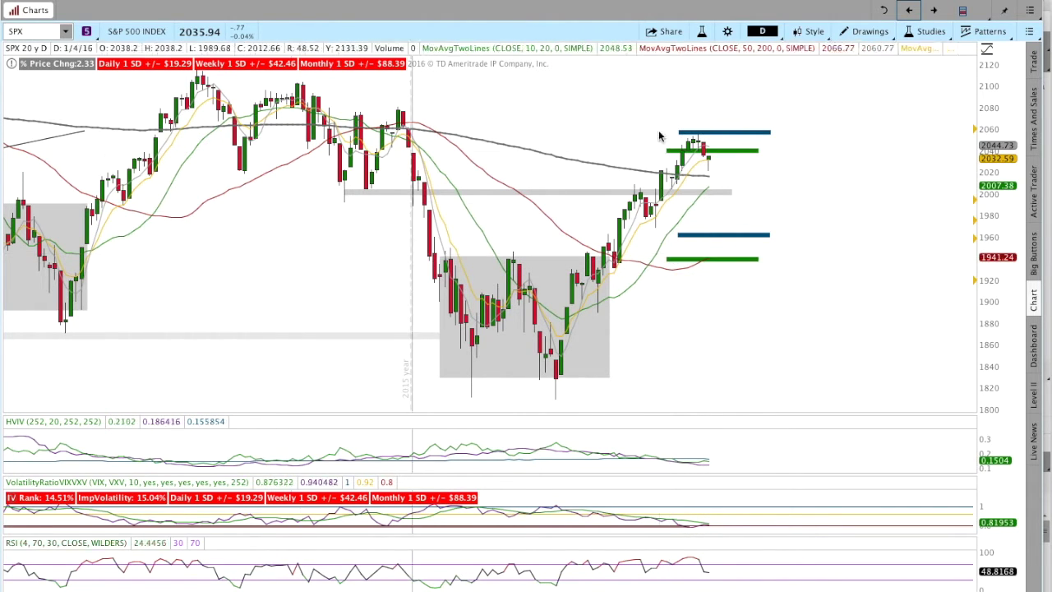
pyautogui.click(934, 10)
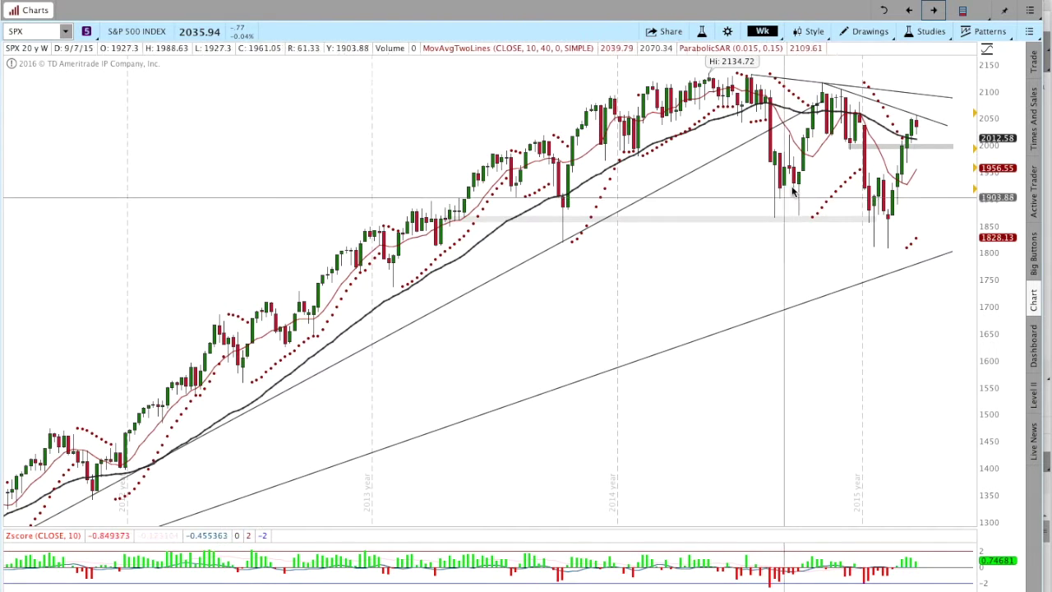
pyautogui.click(910, 10)
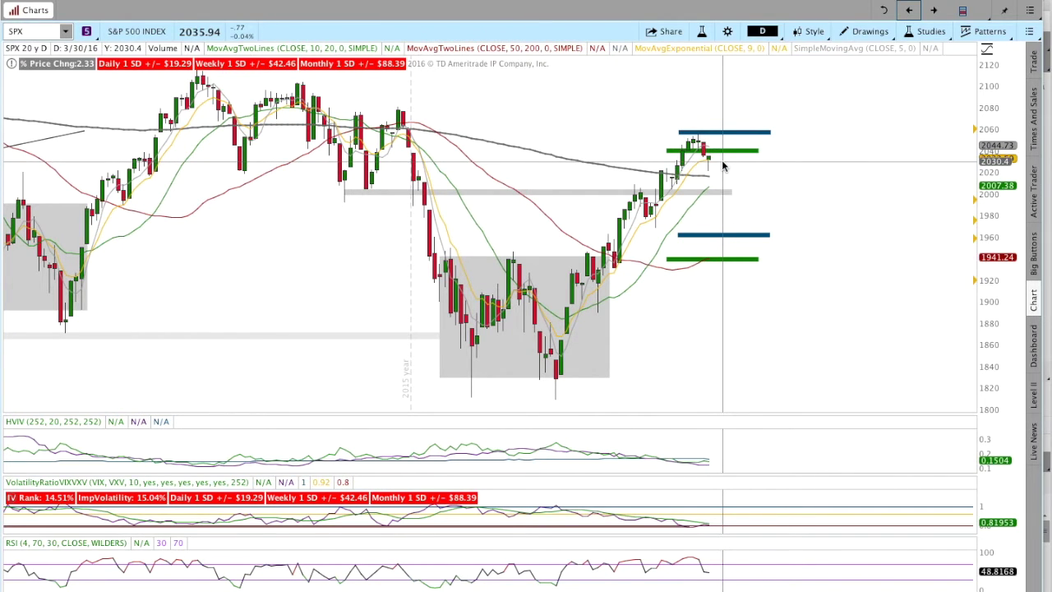
pyautogui.click(906, 11)
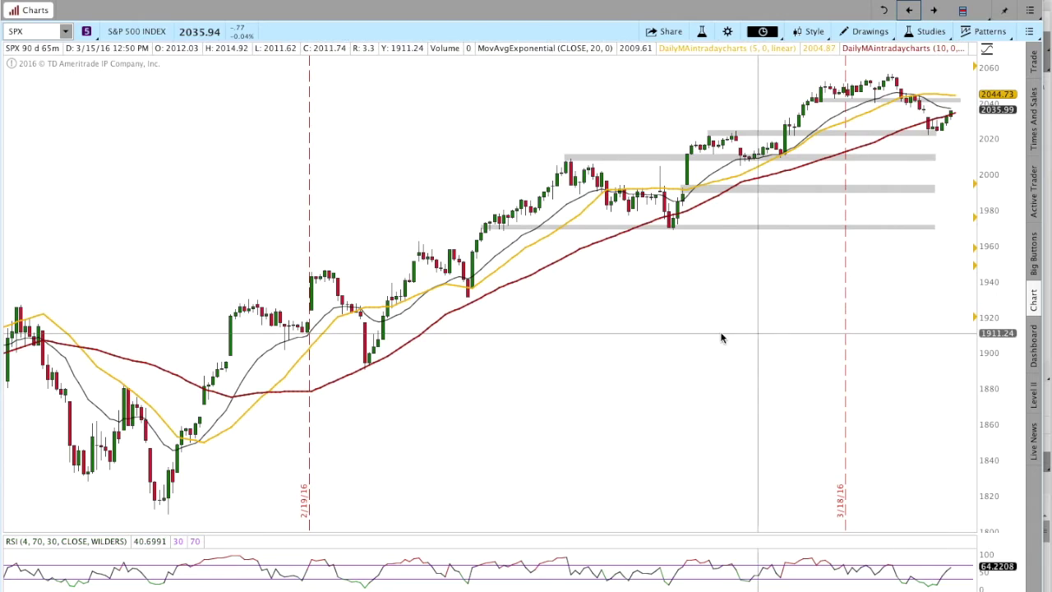
# Return from the SPX intraday chart to the daily chart to examine its price levels.
pyautogui.hotkey('ctrl', 'Up')
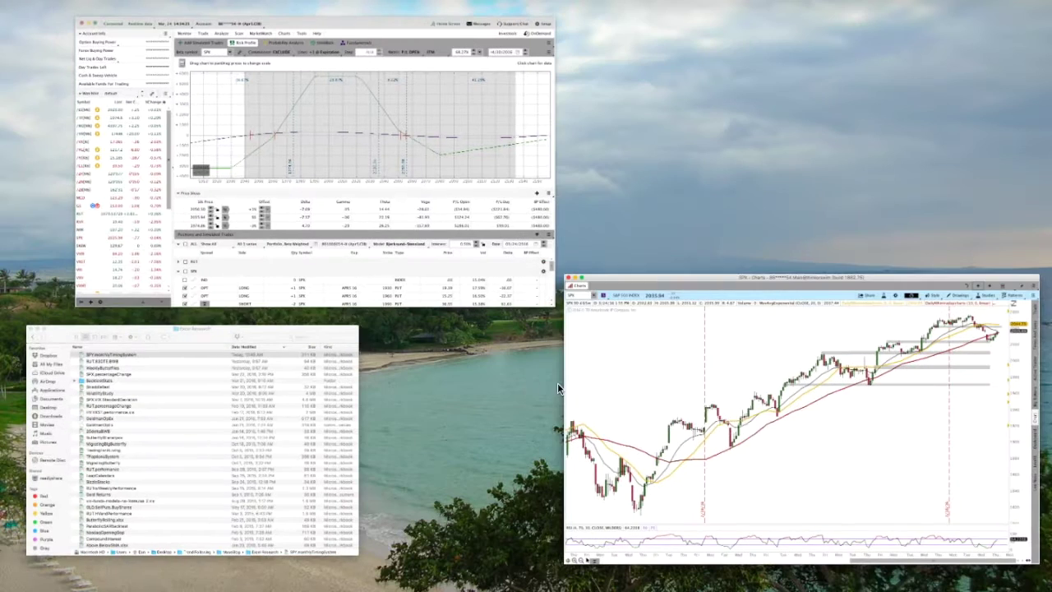
pyautogui.click(666, 396)
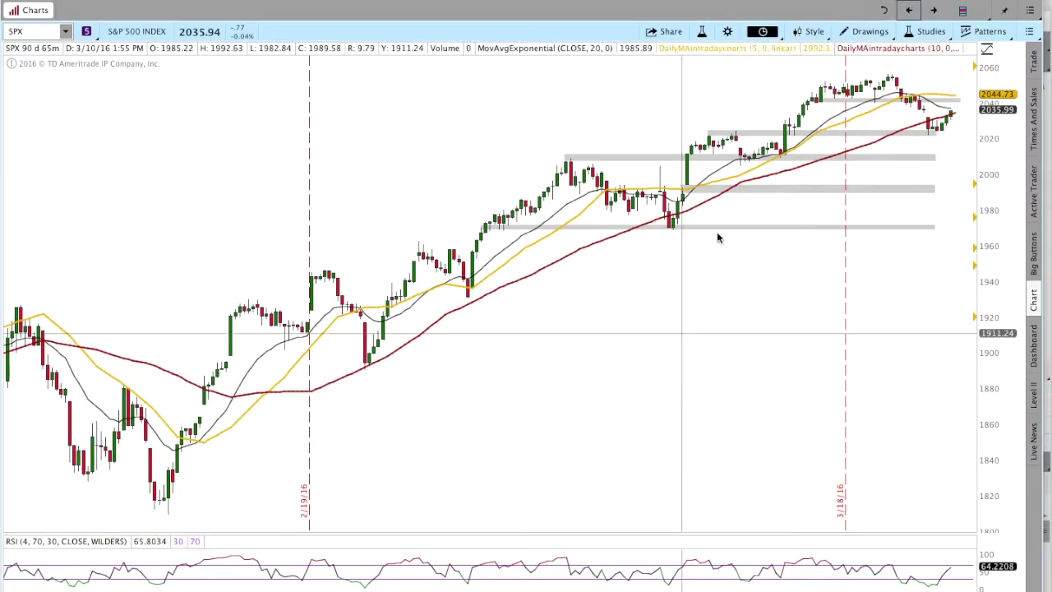
pyautogui.click(934, 11)
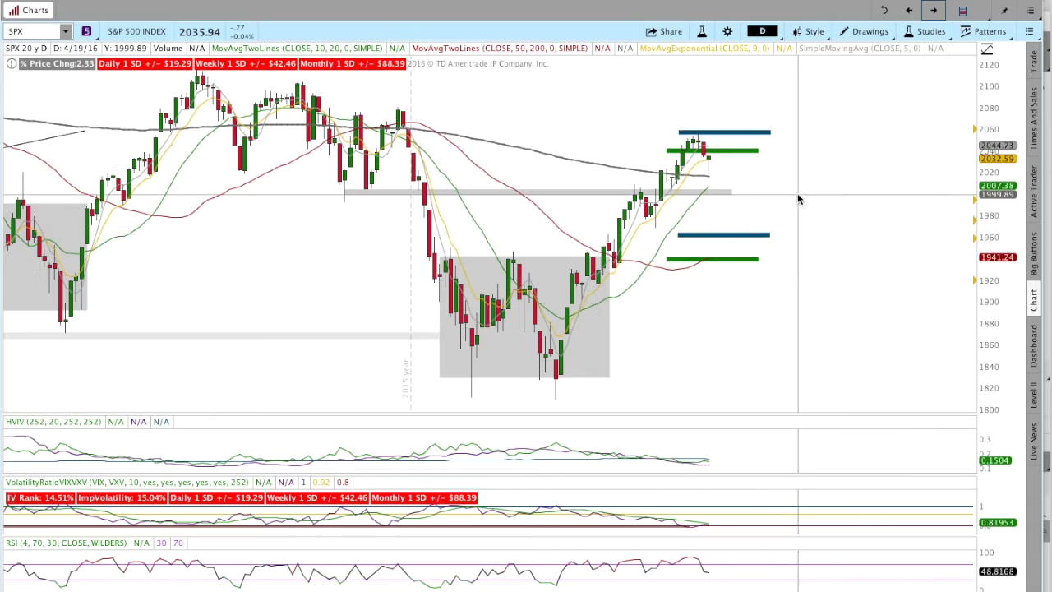
# Switch to the analysis window, check the April and May expirations in the SPX option chain, and return to the Risk Profile.
pyautogui.hotkey('ctrl', 'Up')
pyautogui.click(355, 267)
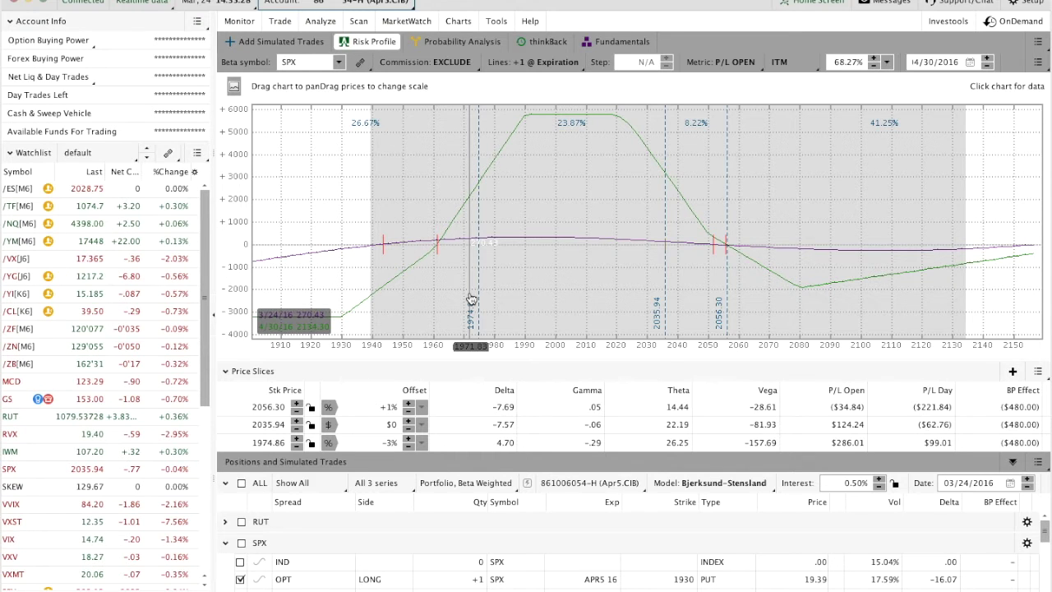
pyautogui.click(305, 46)
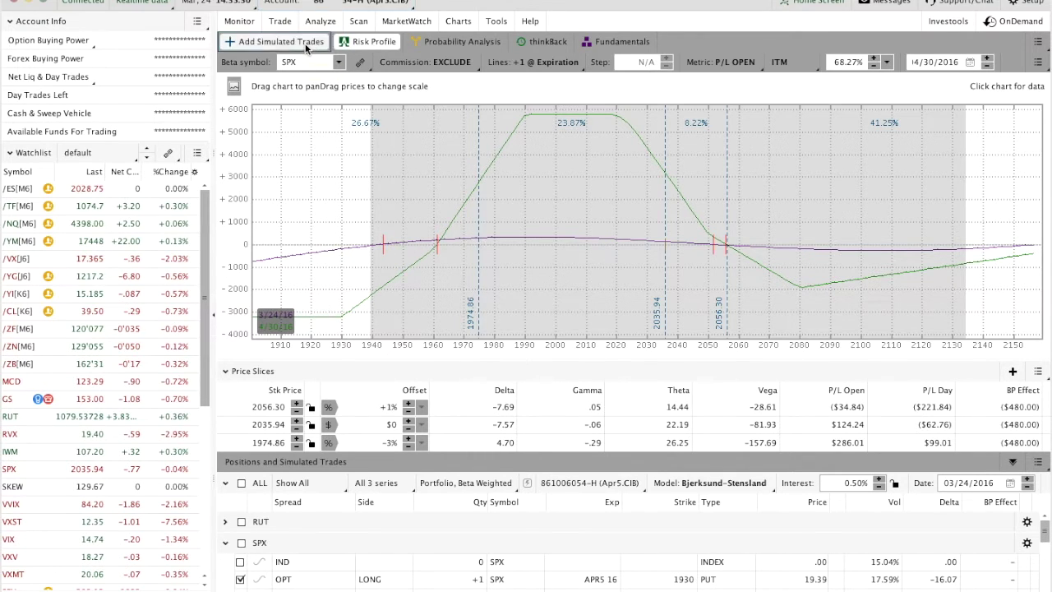
pyautogui.click(255, 192)
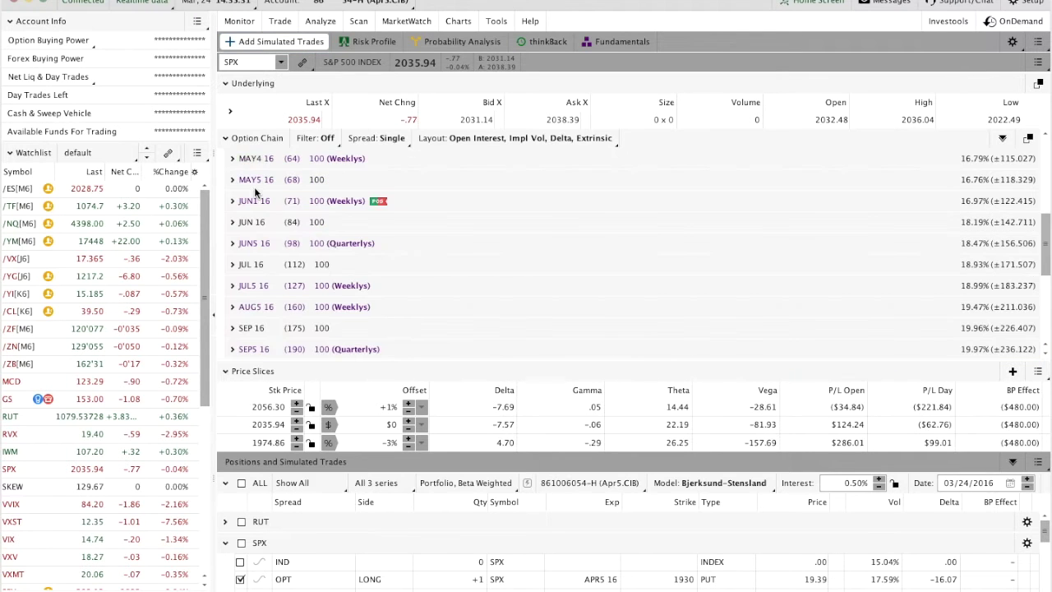
pyautogui.scroll(4, 329, 247)
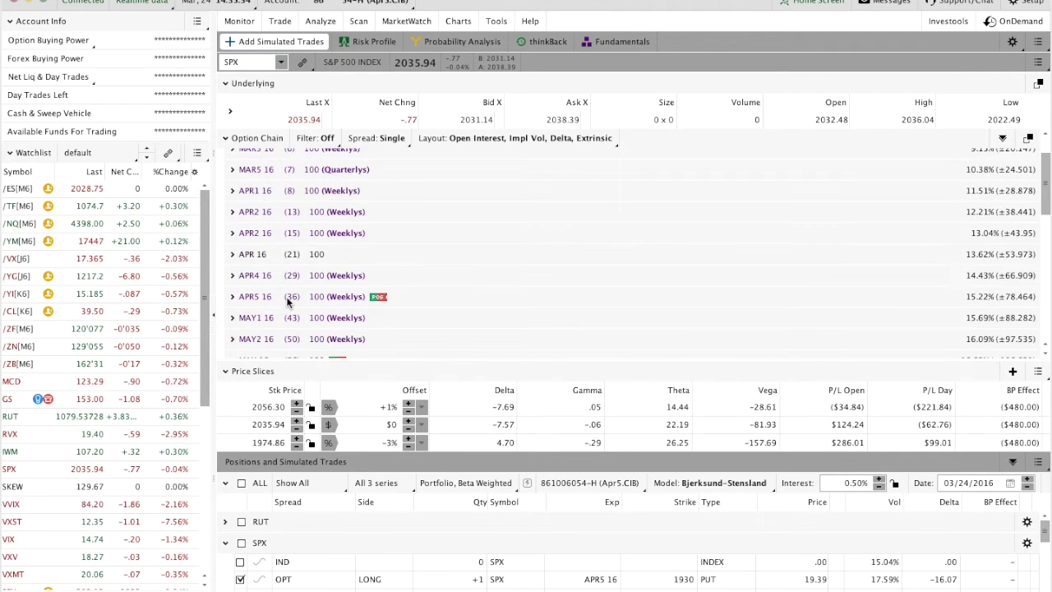
pyautogui.click(380, 42)
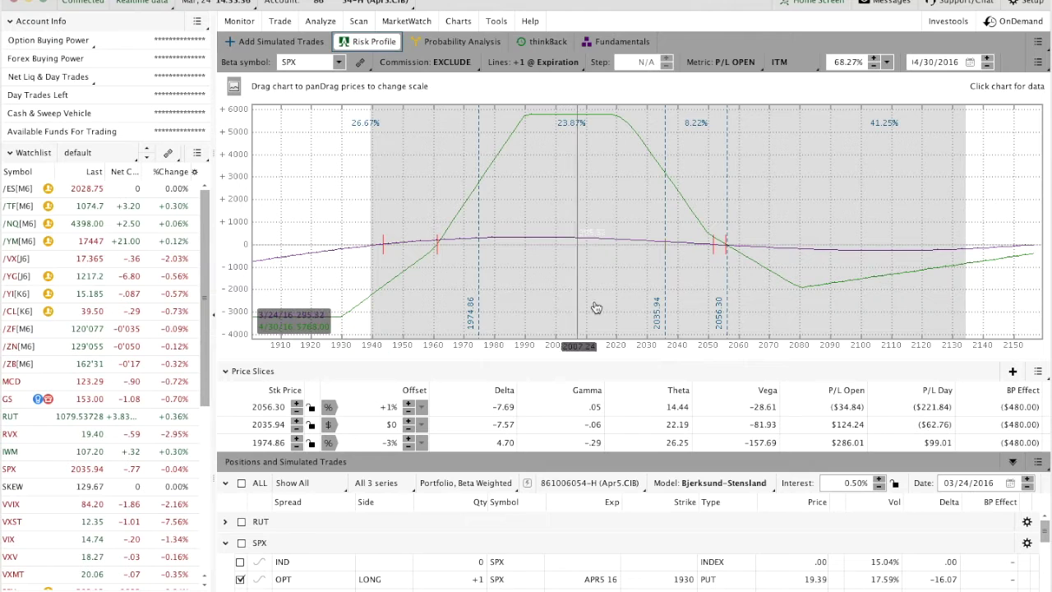
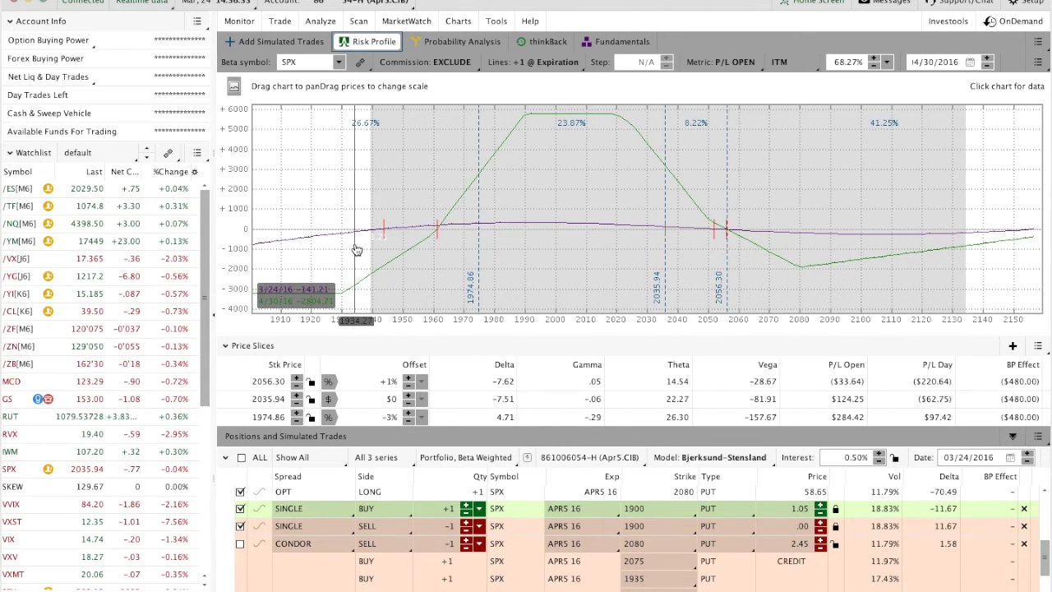
# Include the simulated APR5 16 SPX put condor in the risk profile and enlarge the risk graph.
pyautogui.click(239, 545)
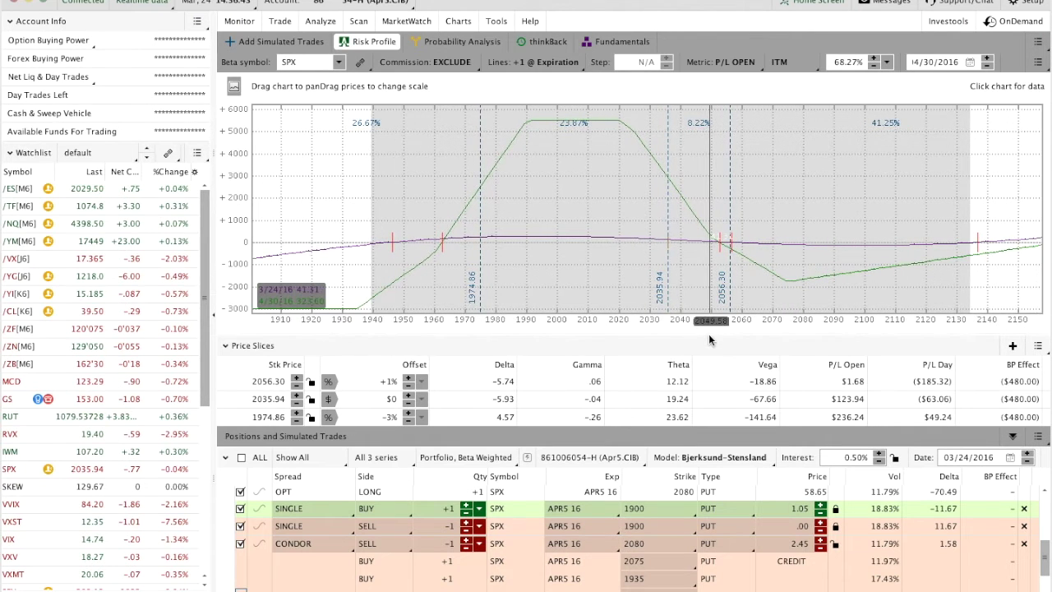
pyautogui.moveTo(705, 335); pyautogui.dragTo(694, 408)
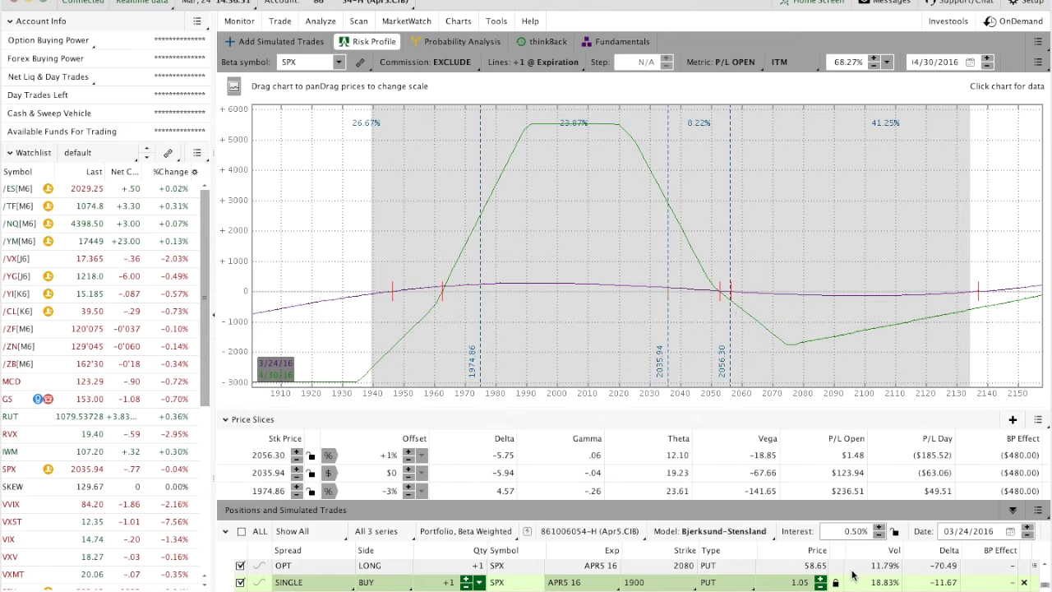
pyautogui.scroll(-2, 869, 575)
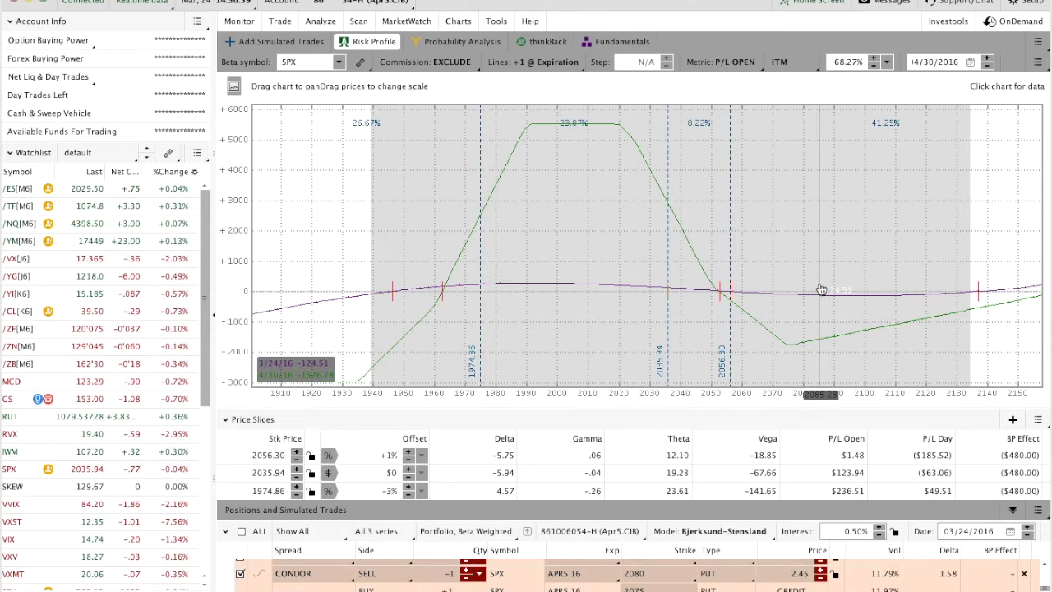
# Set the price of the simulated SPX put condor to 3.00.
pyautogui.click(793, 575)
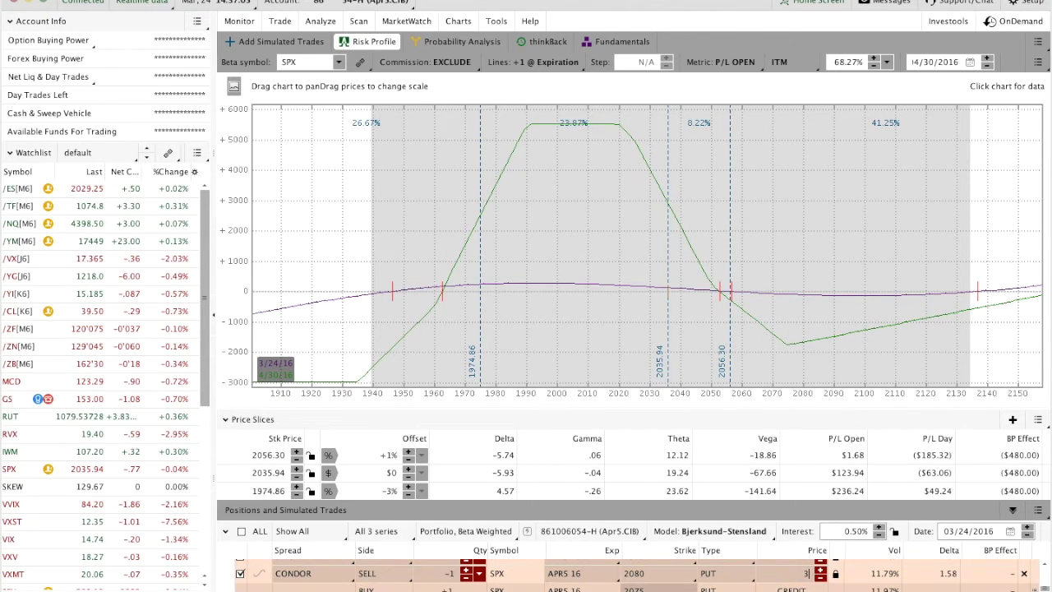
pyautogui.press('Return')
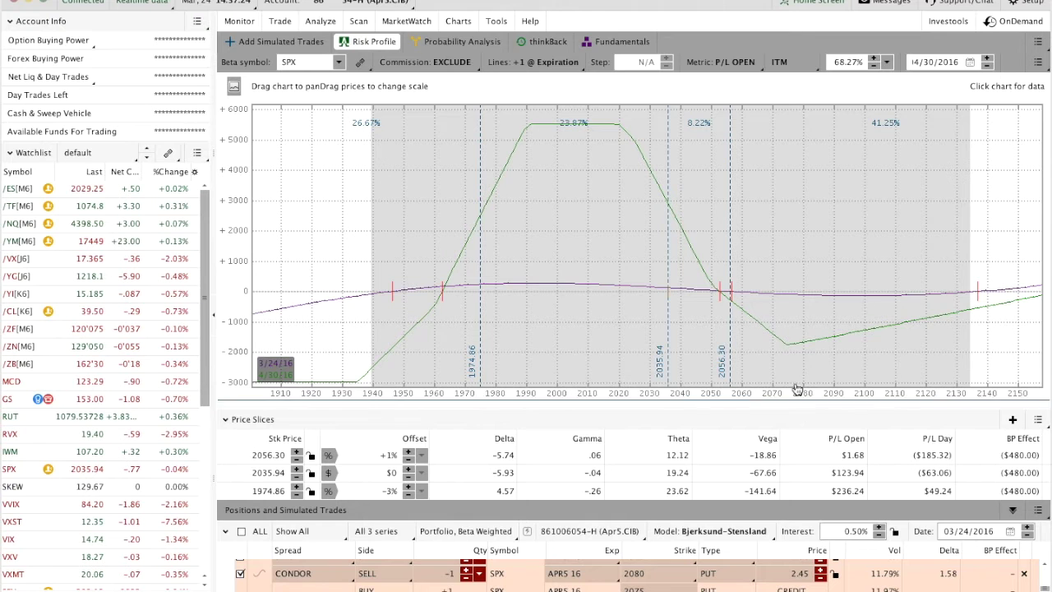
pyautogui.moveTo(784, 345); pyautogui.dragTo(784, 347)
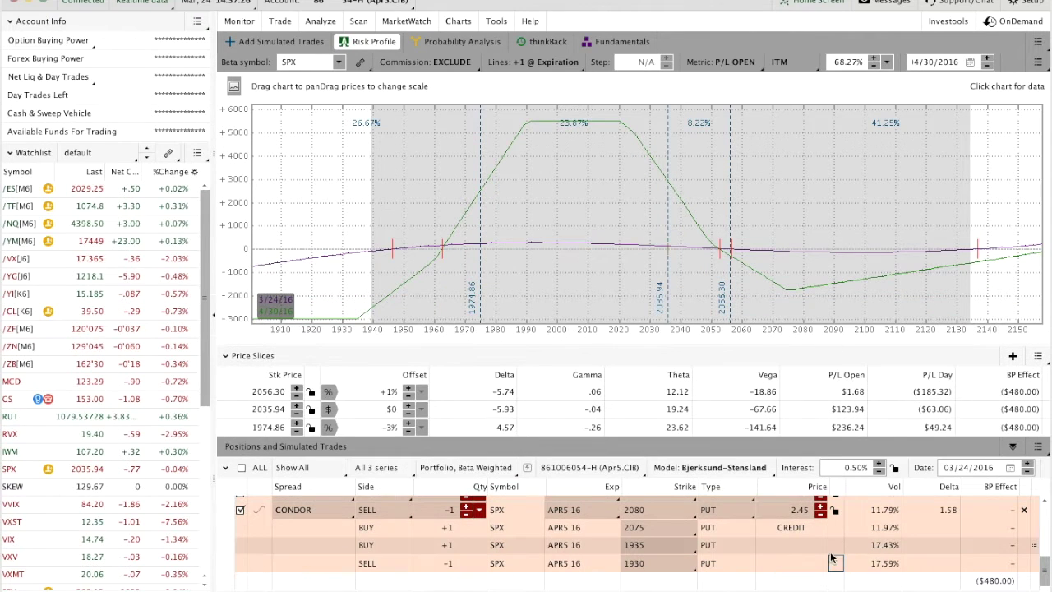
pyautogui.scroll(1, 829, 560)
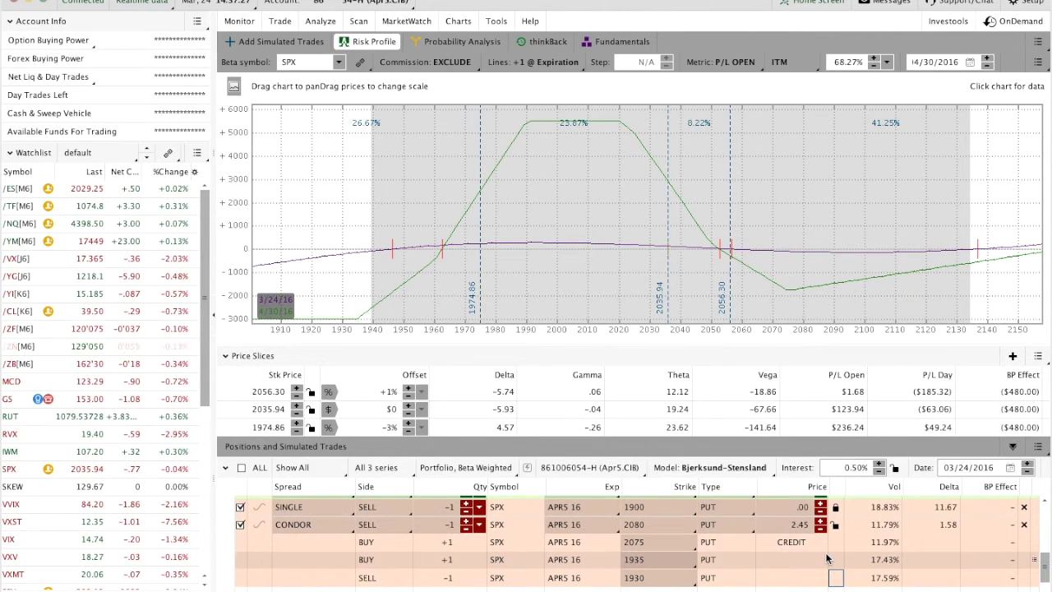
pyautogui.click(791, 526)
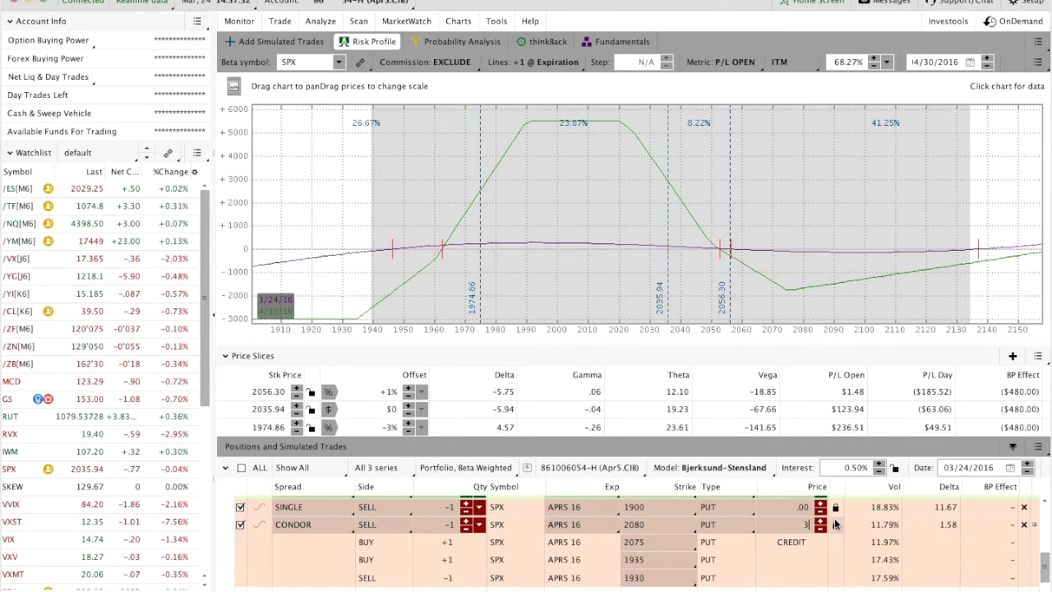
pyautogui.press('Return')
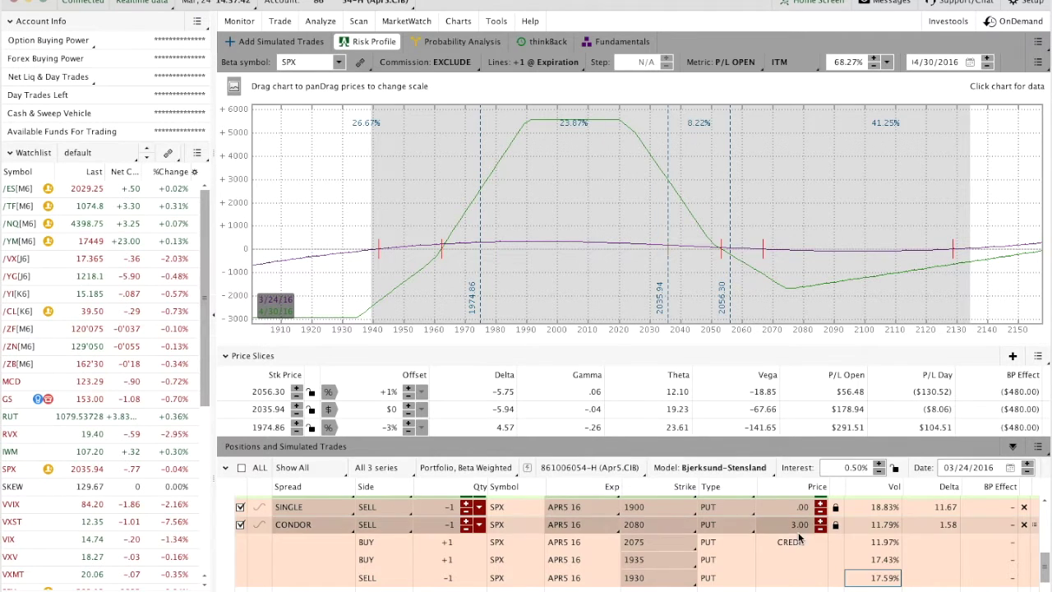
# Exclude the simulated condor from the risk profile and enlarge the risk graph's area.
pyautogui.click(240, 525)
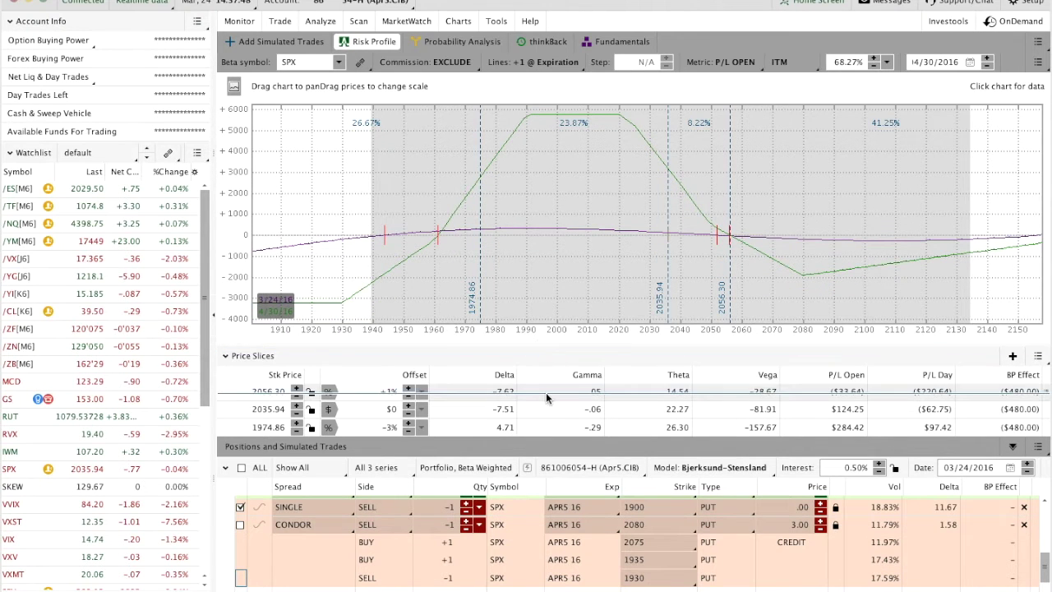
pyautogui.moveTo(536, 344); pyautogui.dragTo(536, 393)
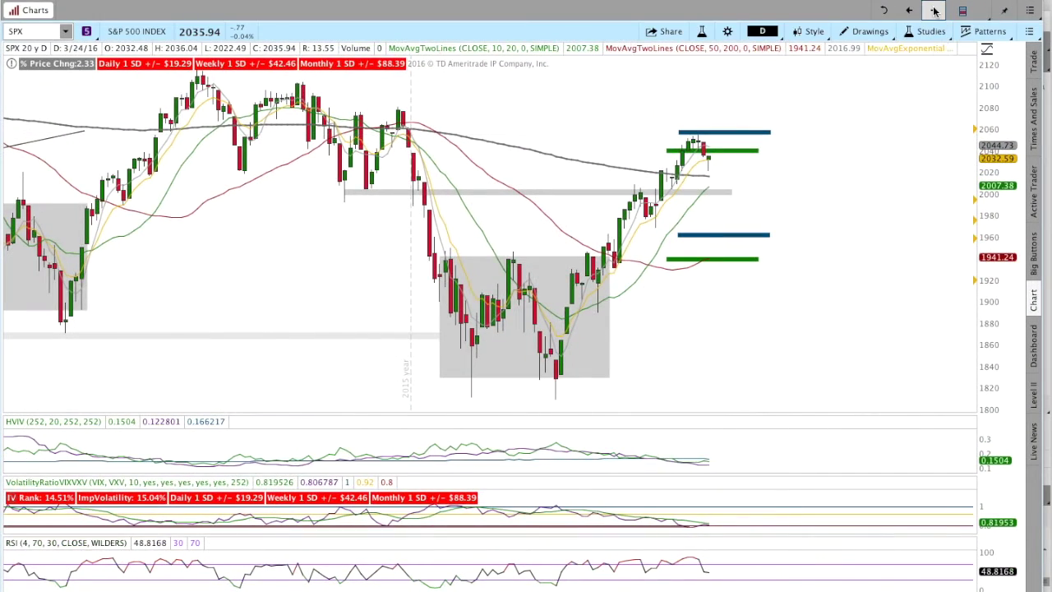
# Load the Russell 2000 index (RUT) on the weekly chart and dismiss the low-memory warning without restarting.
pyautogui.click(935, 9)
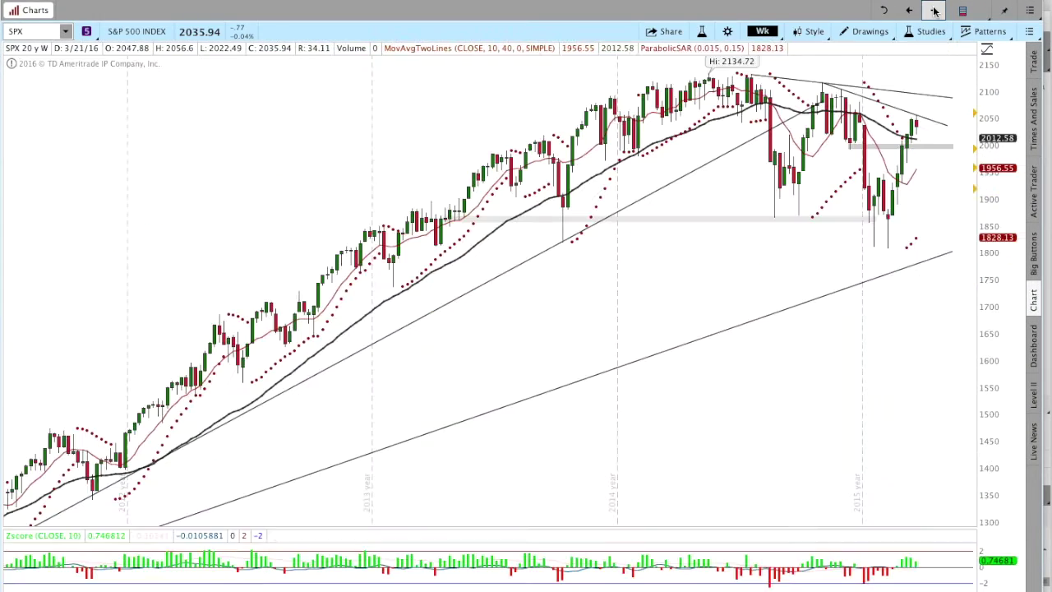
pyautogui.click(46, 34)
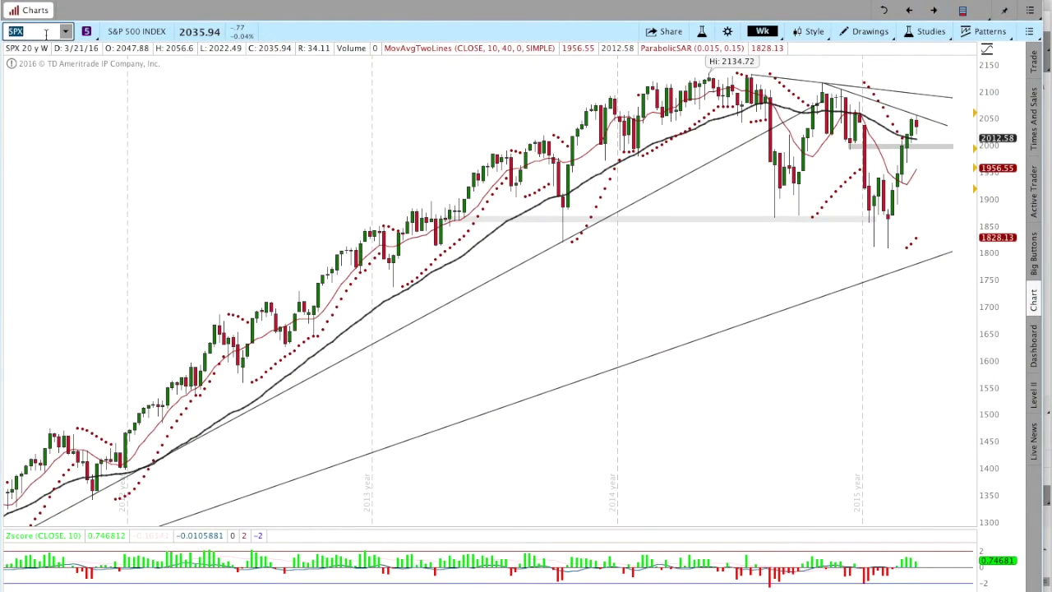
pyautogui.press('Return')
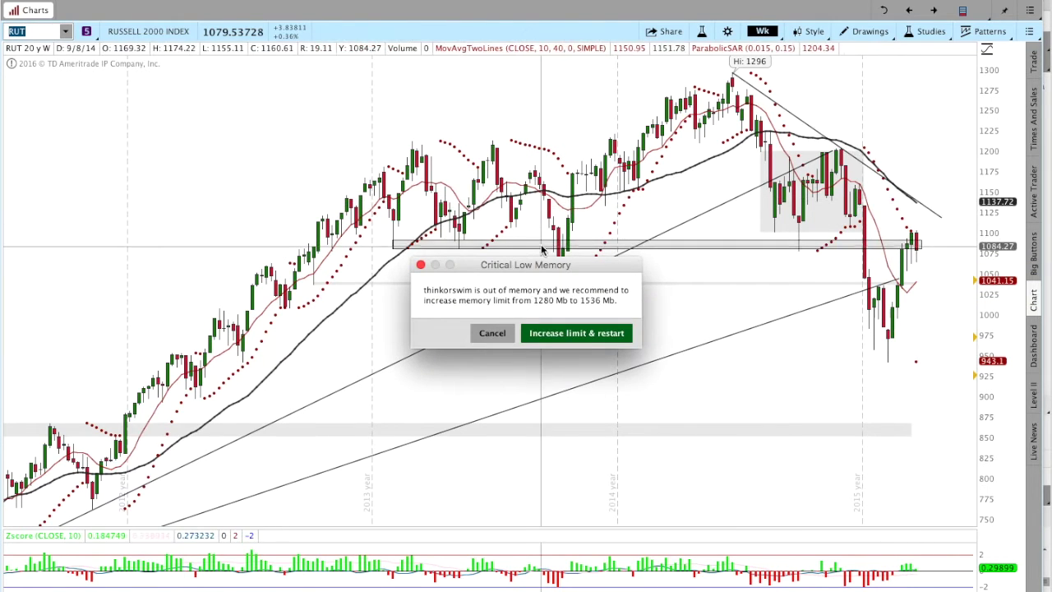
pyautogui.click(421, 266)
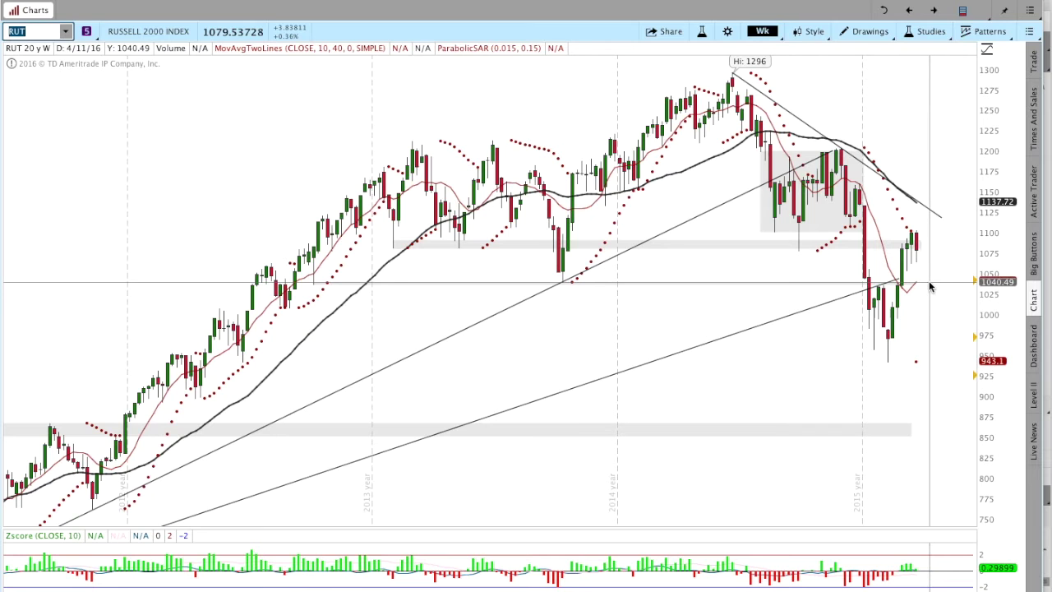
# Examine the support zone near 1040 on the RUT weekly chart, then review the daily and 65-minute charts.
pyautogui.moveTo(923, 287)
pyautogui.mouseDown()
pyautogui.moveTo(480, 317)
pyautogui.moveTo(313, 282)
pyautogui.mouseUp()
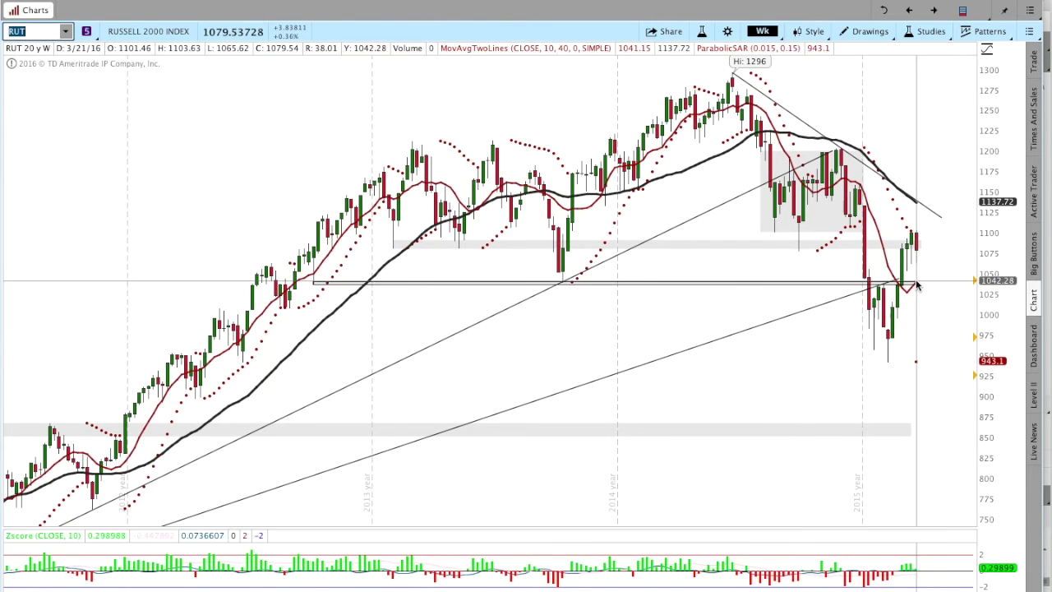
pyautogui.moveTo(918, 285)
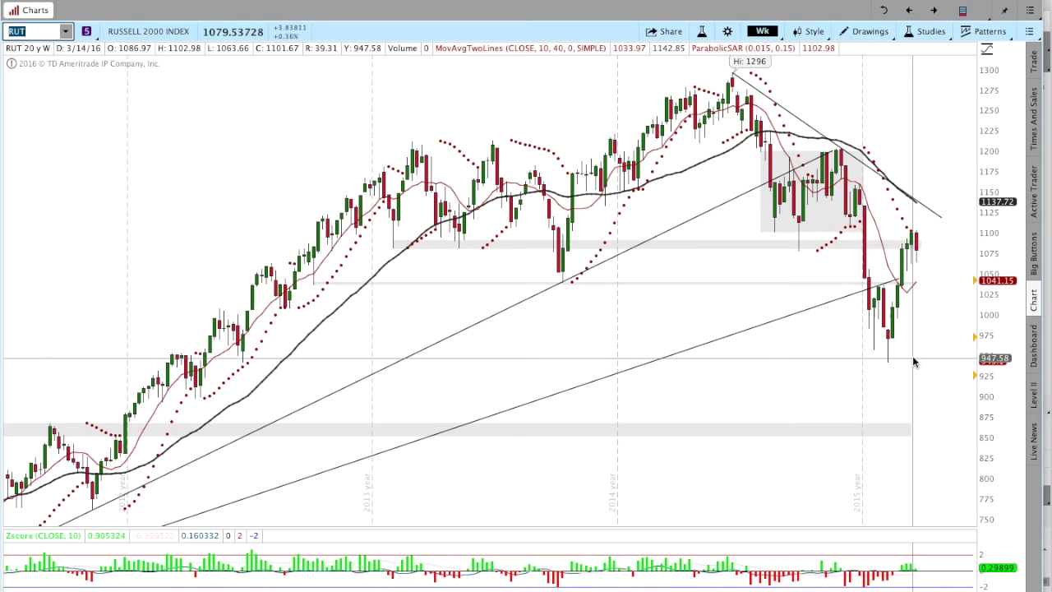
pyautogui.click(911, 15)
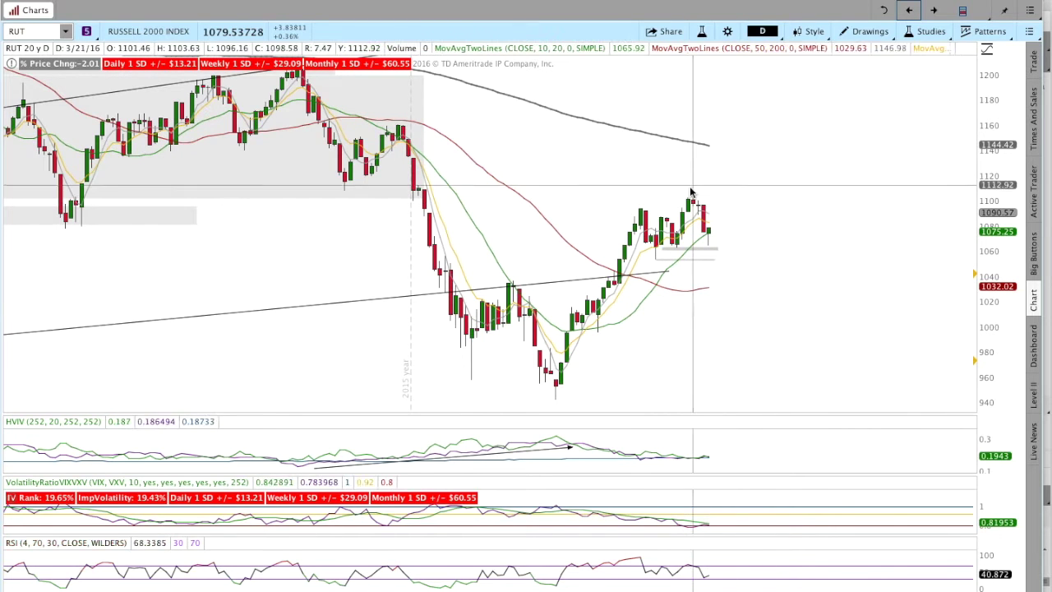
pyautogui.click(905, 16)
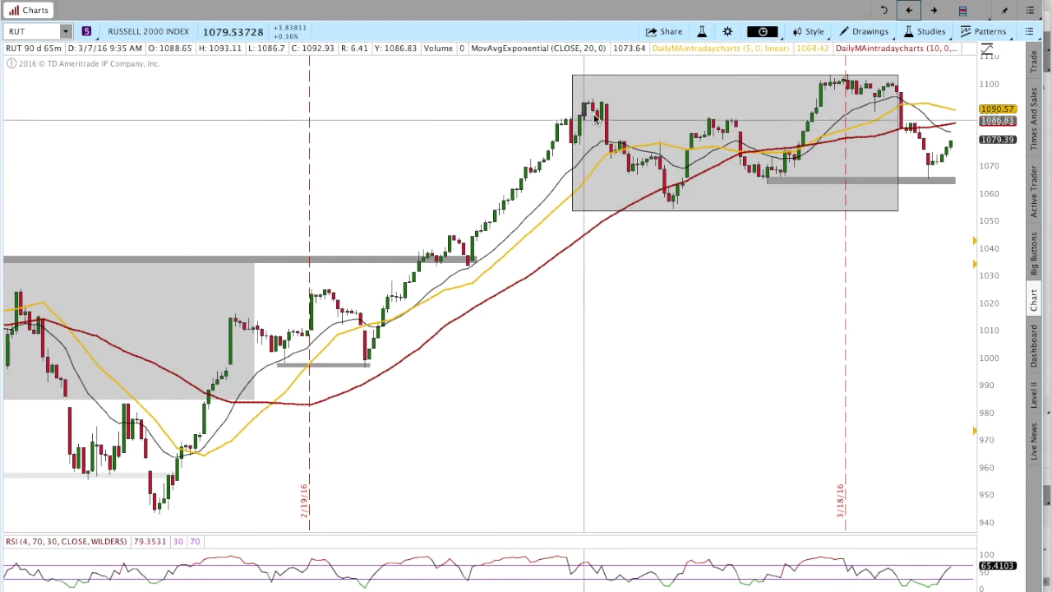
# Load the SPX symbol on the 65-minute intraday chart.
pyautogui.click(31, 30)
pyautogui.write('SPX')
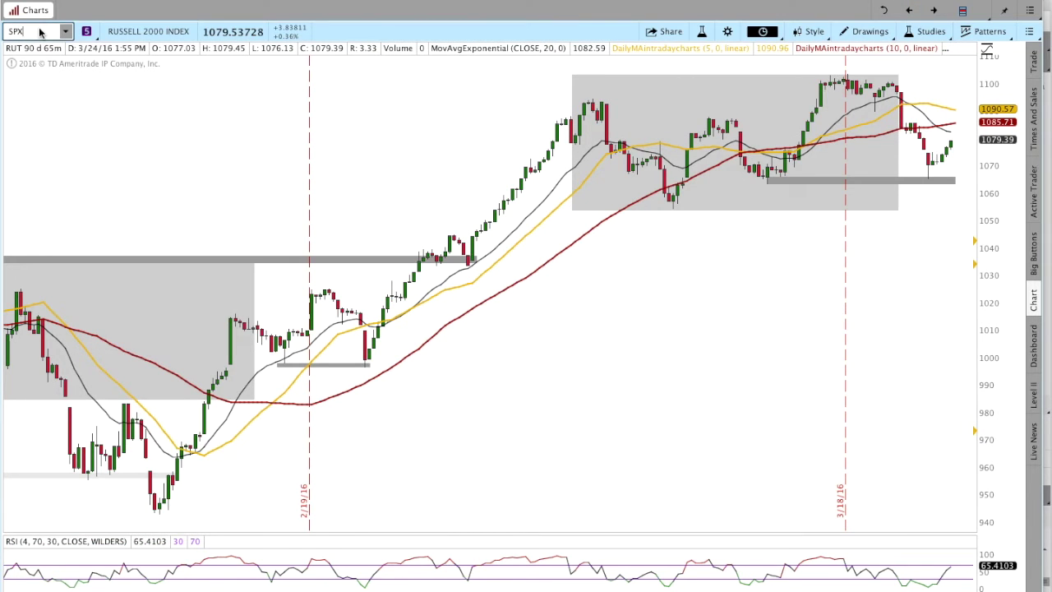
pyautogui.press('Return')
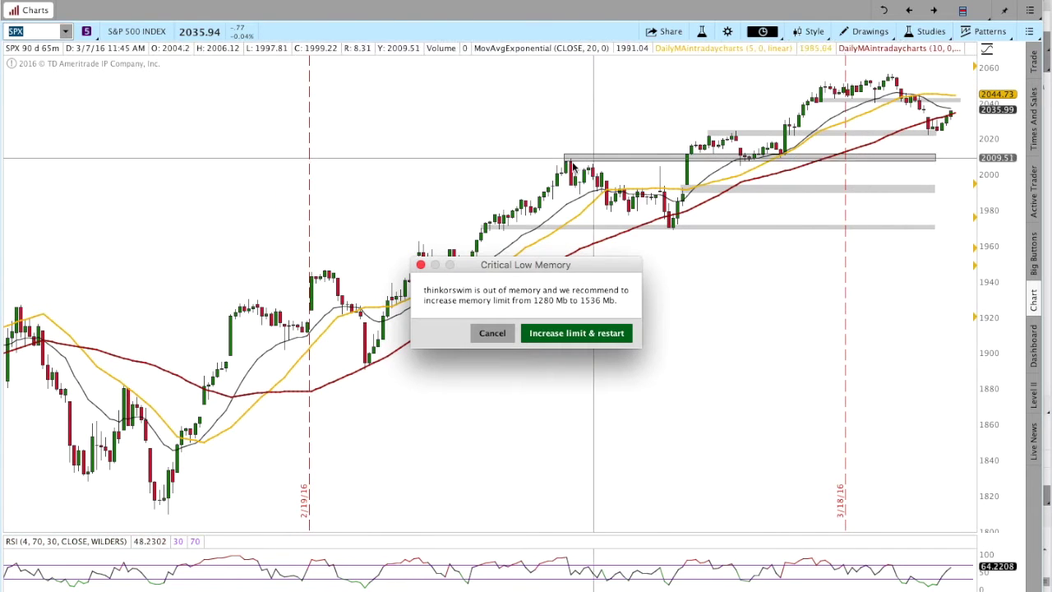
# Dismiss the low-memory warning without restarting, then return to the risk profile and exclude the simulated 1900 put trades.
pyautogui.click(420, 267)
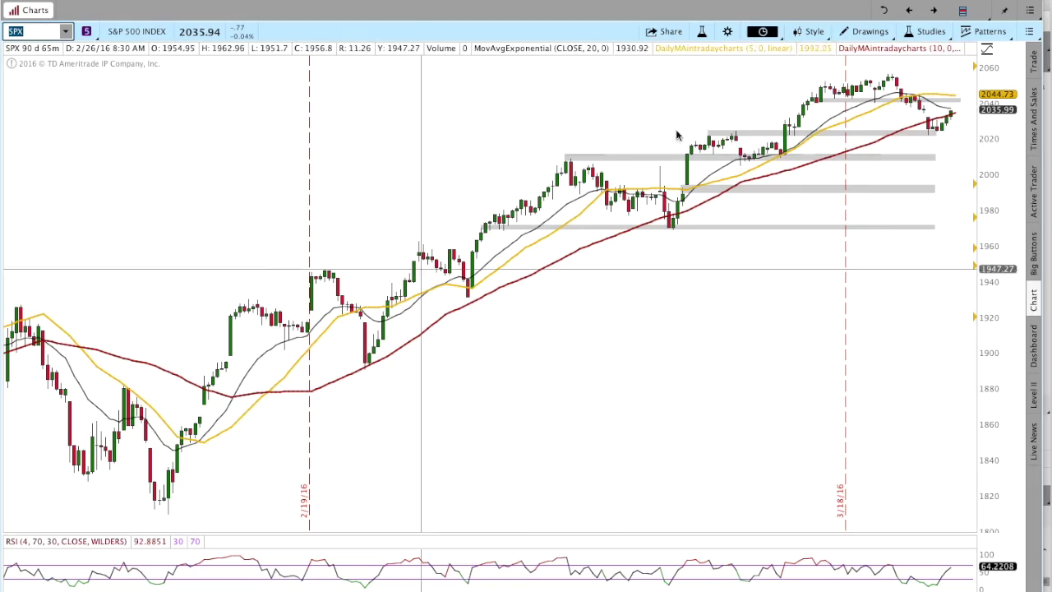
pyautogui.hotkey('ctrl', 'Up')
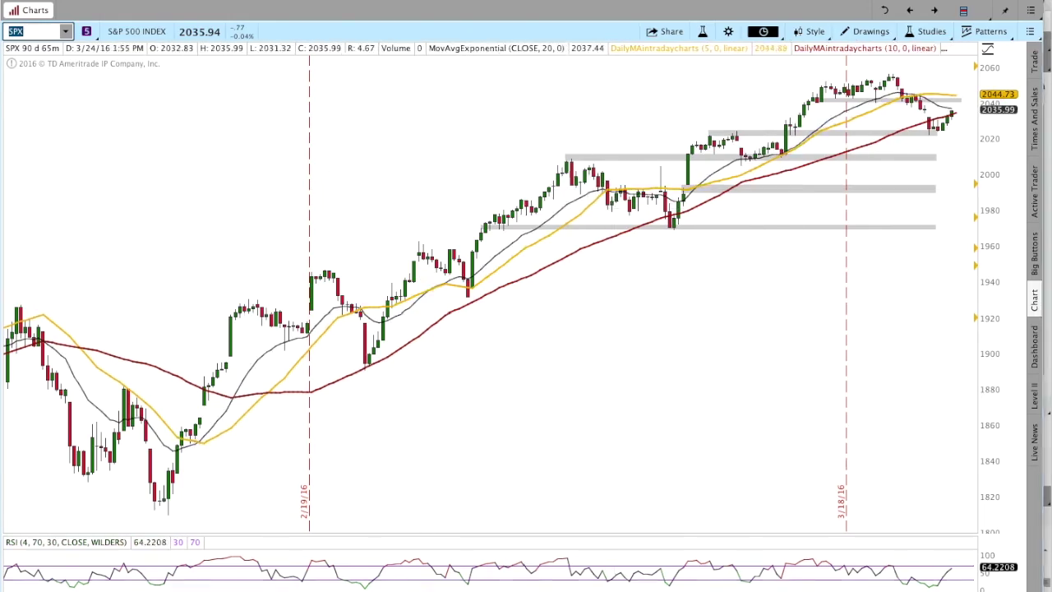
pyautogui.click(391, 292)
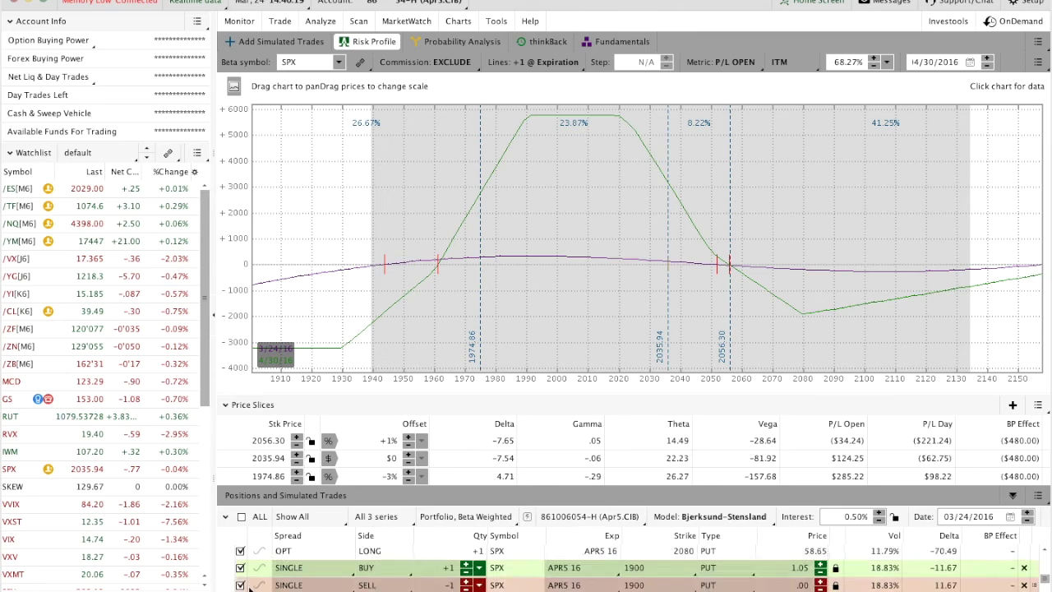
pyautogui.click(241, 553)
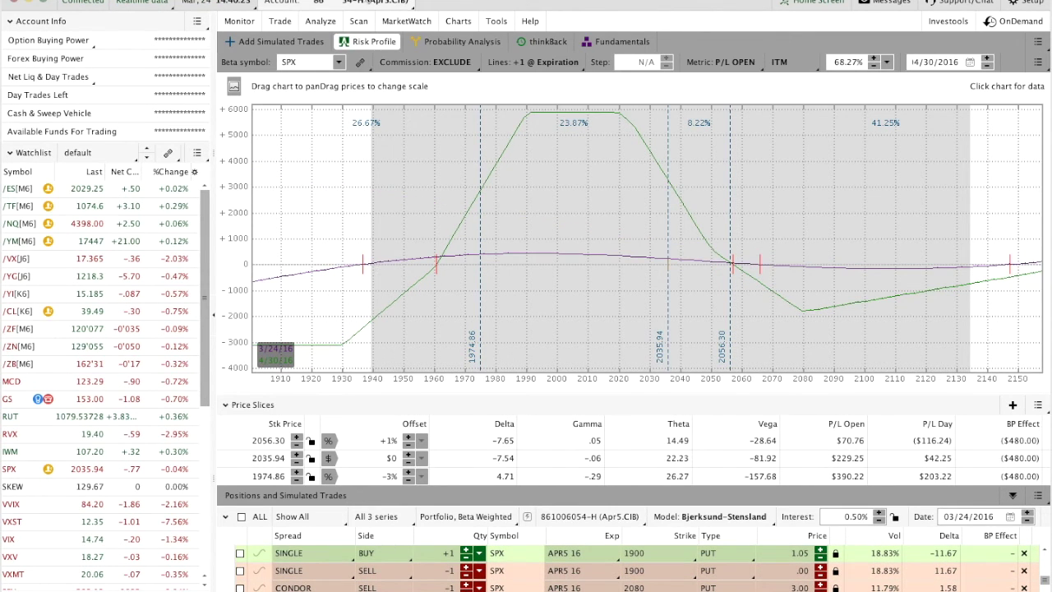
# Switch the risk profile to the RUT.Apr5 account and expand its RUT positions.
pyautogui.click(362, 2)
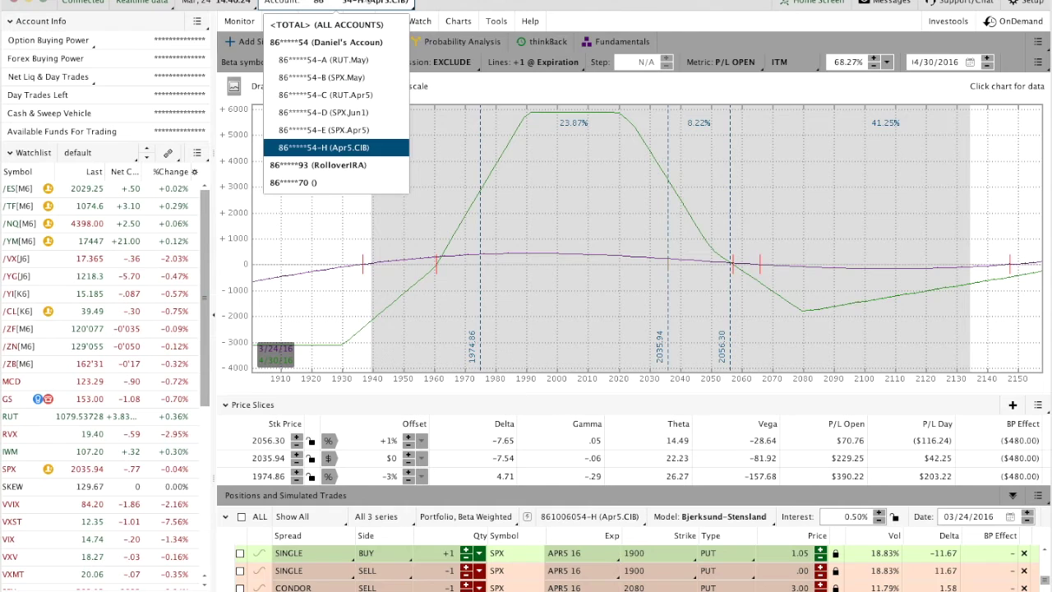
pyautogui.click(369, 98)
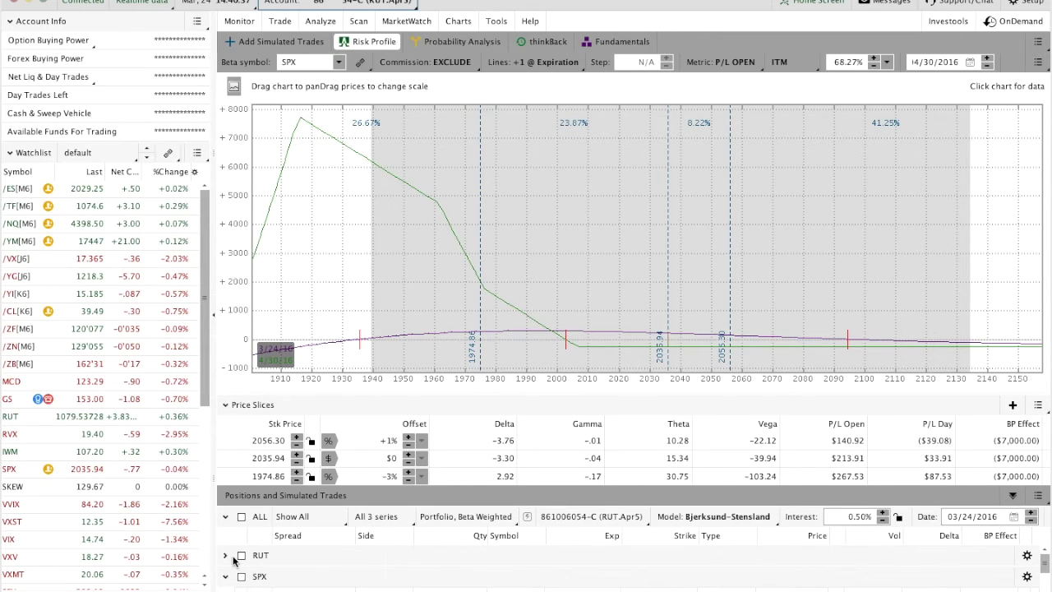
pyautogui.click(226, 556)
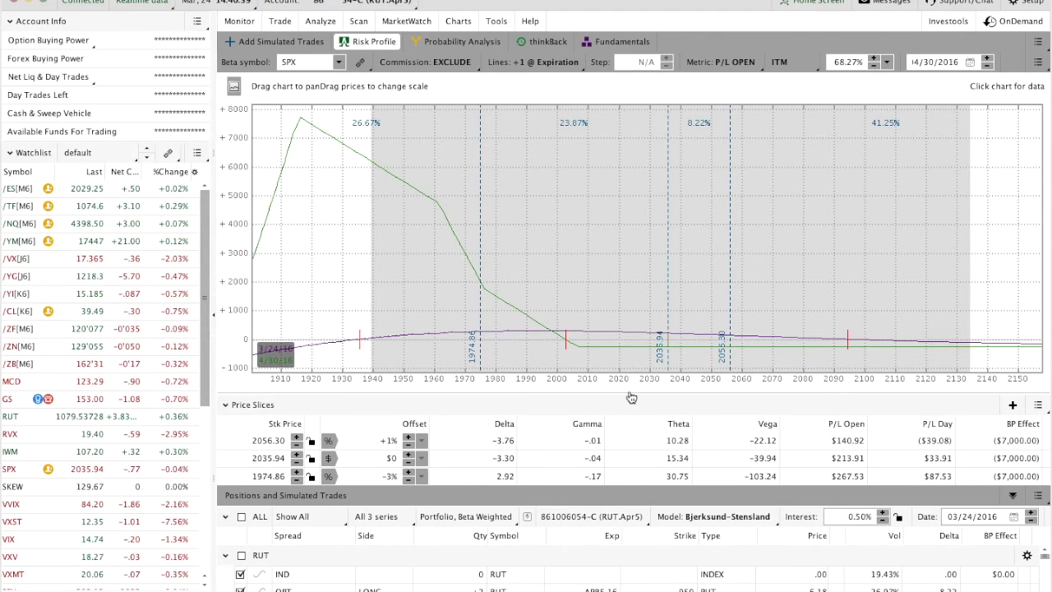
# Enlarge the positions list and include the simulated APR5 16 RUT put butterfly with the 1020 strike in the risk profile.
pyautogui.moveTo(627, 394); pyautogui.dragTo(628, 287)
pyautogui.scroll(-4, 471, 526)
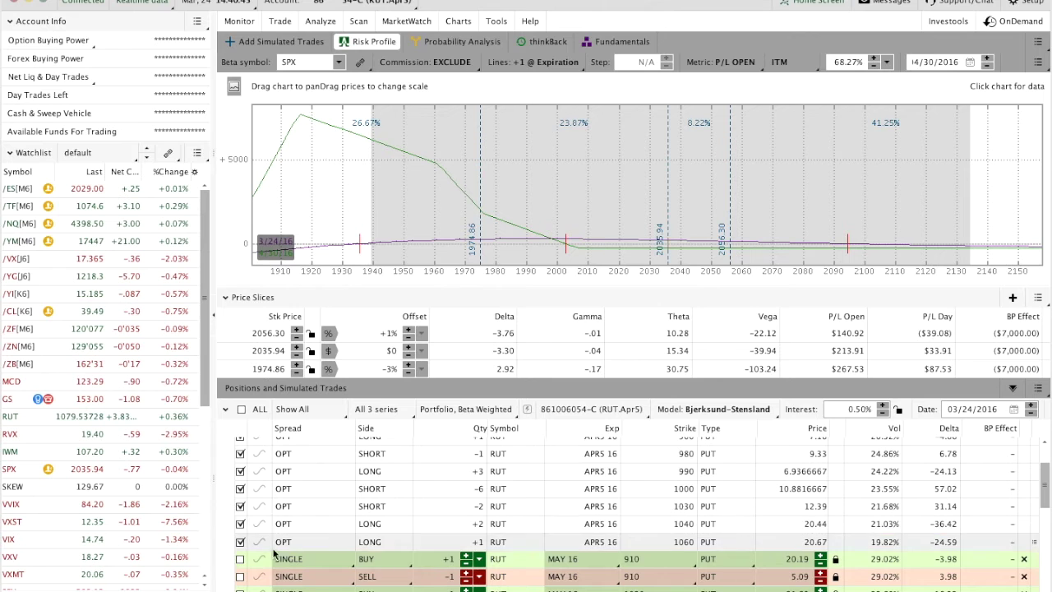
pyautogui.scroll(-4, 240, 561)
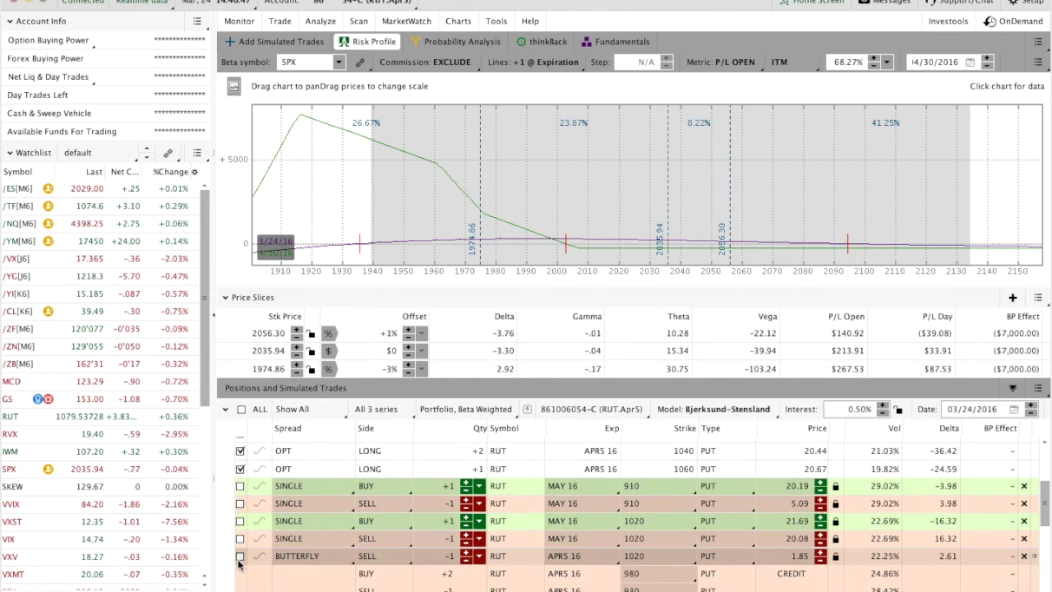
pyautogui.click(240, 556)
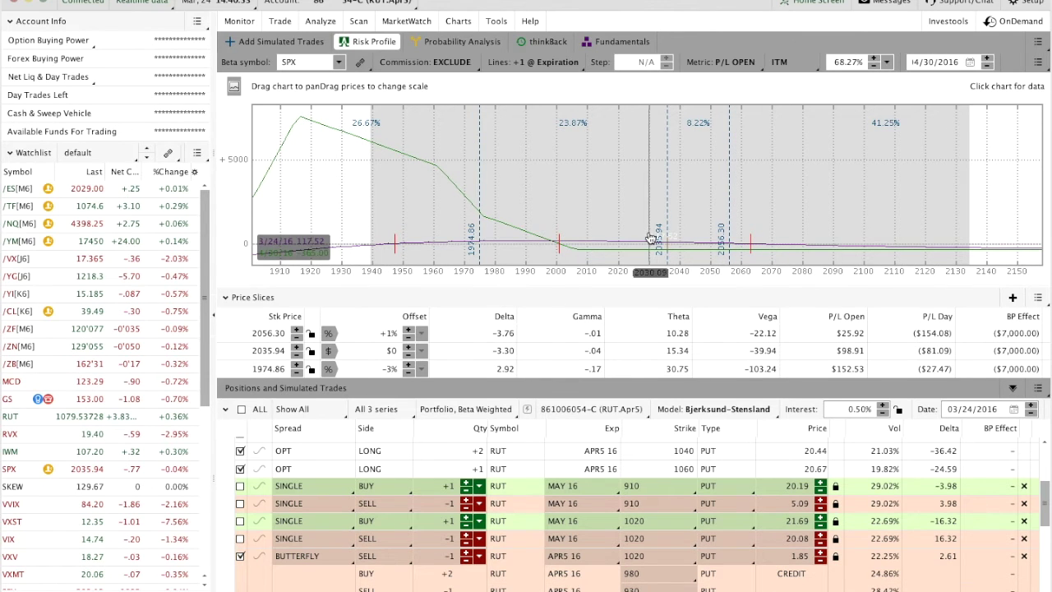
# Enlarge the risk graph and adjust its price range to span about 1820 to 2140.
pyautogui.moveTo(311, 207); pyautogui.dragTo(494, 202)
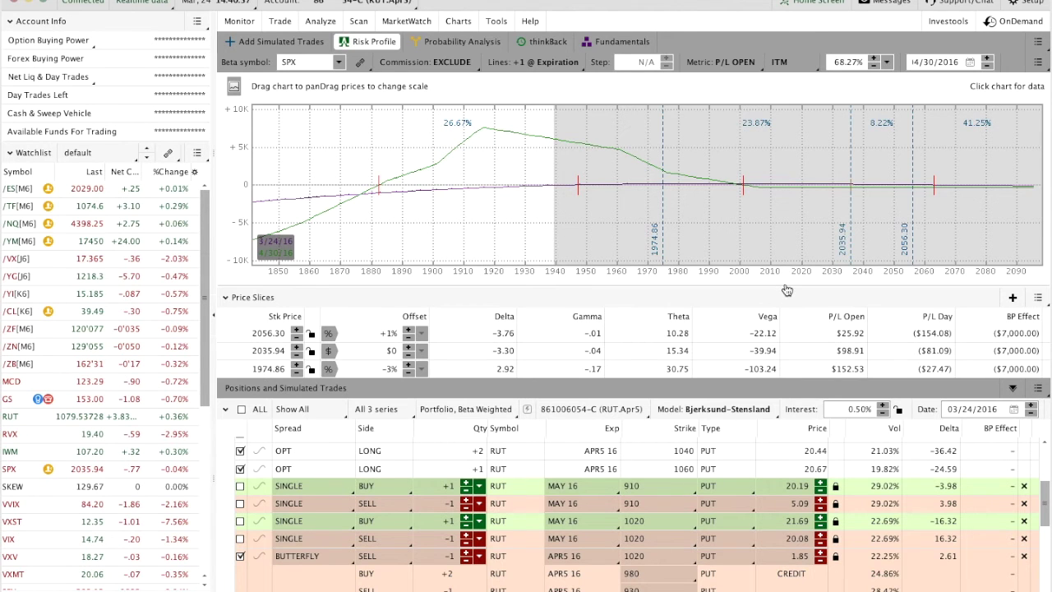
pyautogui.moveTo(785, 286); pyautogui.dragTo(795, 346)
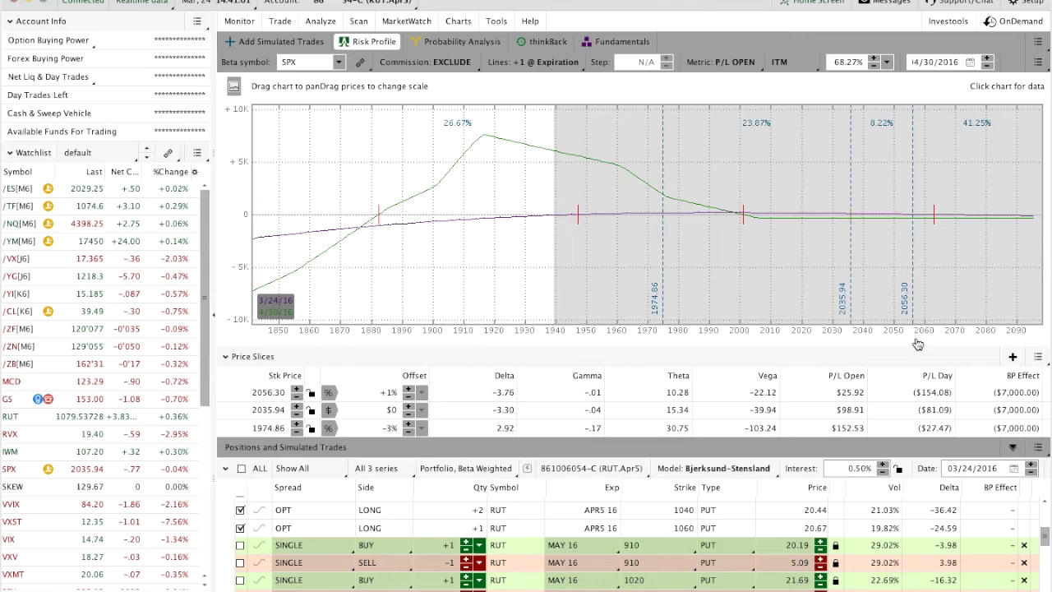
pyautogui.moveTo(904, 331); pyautogui.dragTo(635, 323)
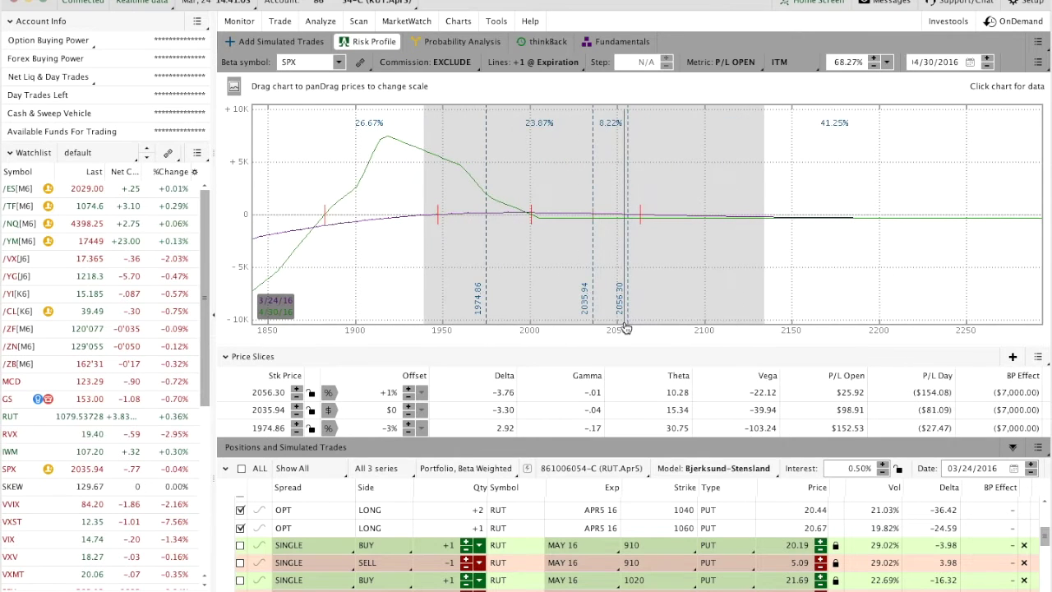
pyautogui.moveTo(354, 260); pyautogui.dragTo(383, 282)
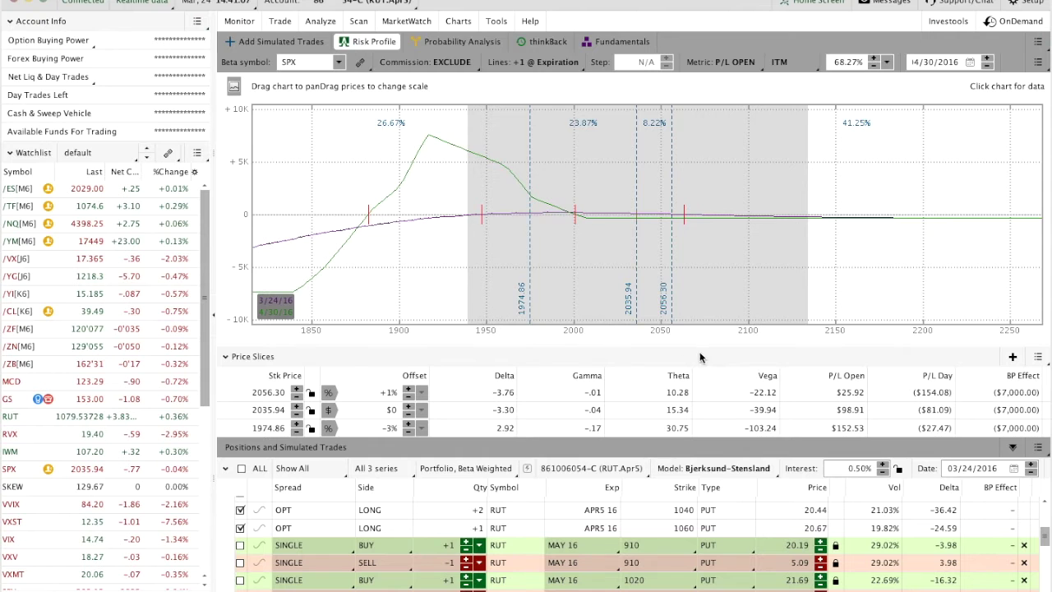
pyautogui.moveTo(665, 333); pyautogui.dragTo(814, 323)
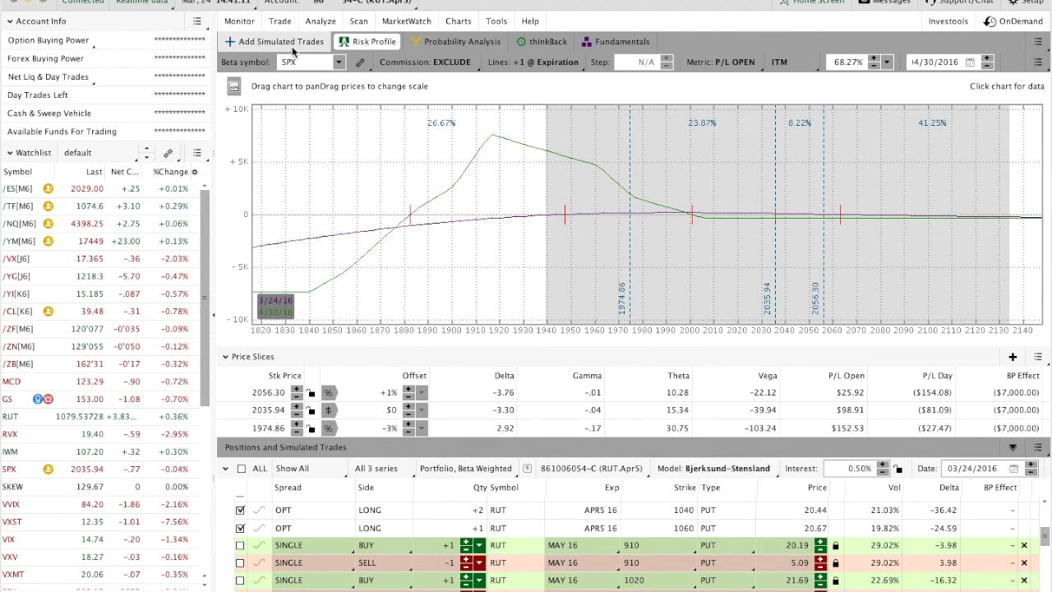
# Beta weight the risk profile to RUT and view the graph over a price range of about 950 to 1210.
pyautogui.click(315, 58)
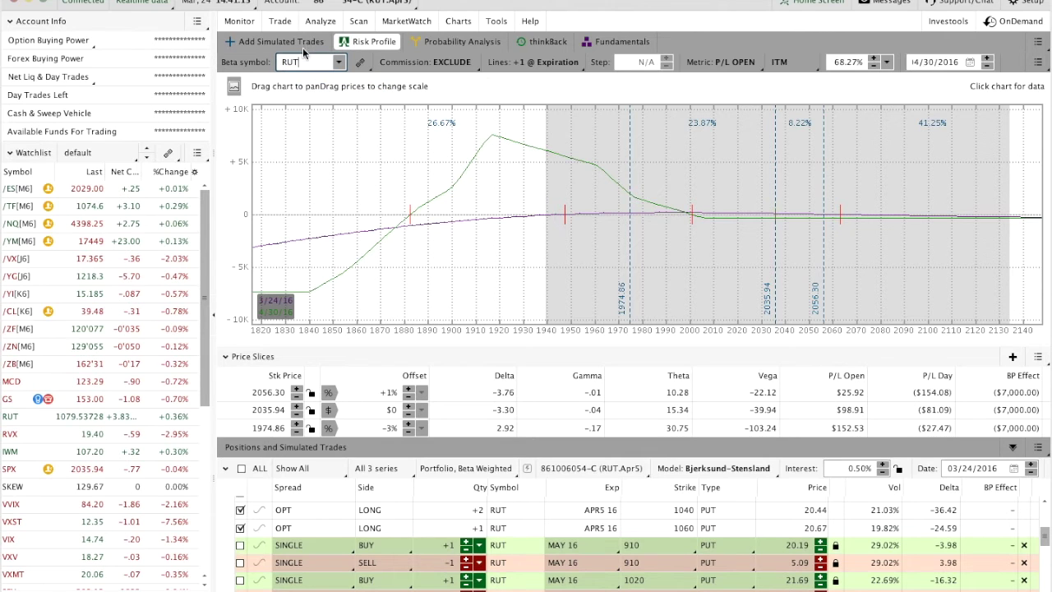
pyautogui.write('RUT')
pyautogui.click(302, 41)
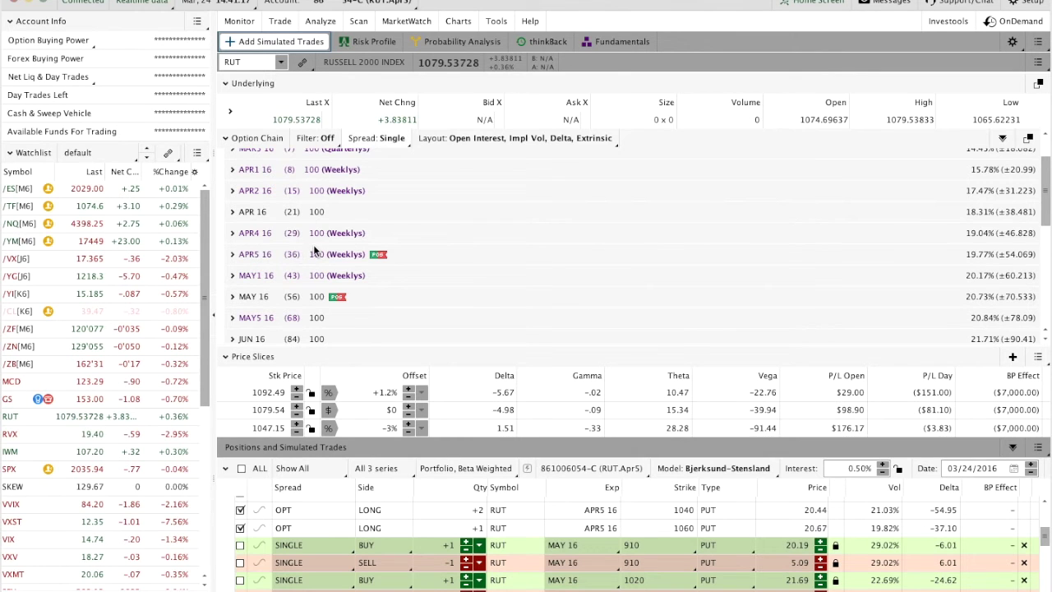
pyautogui.click(380, 43)
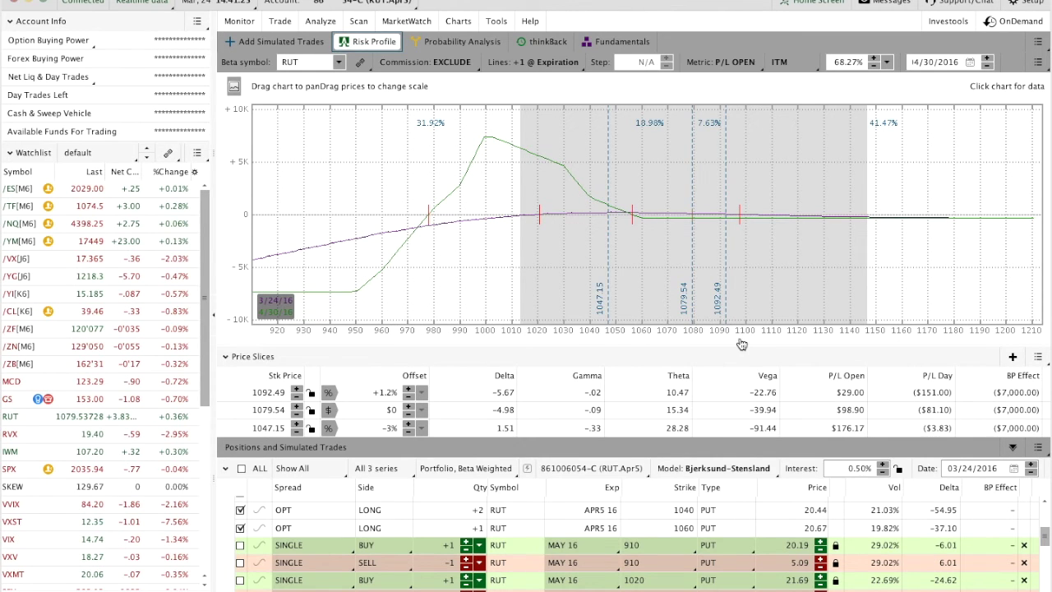
pyautogui.moveTo(771, 331); pyautogui.dragTo(816, 333)
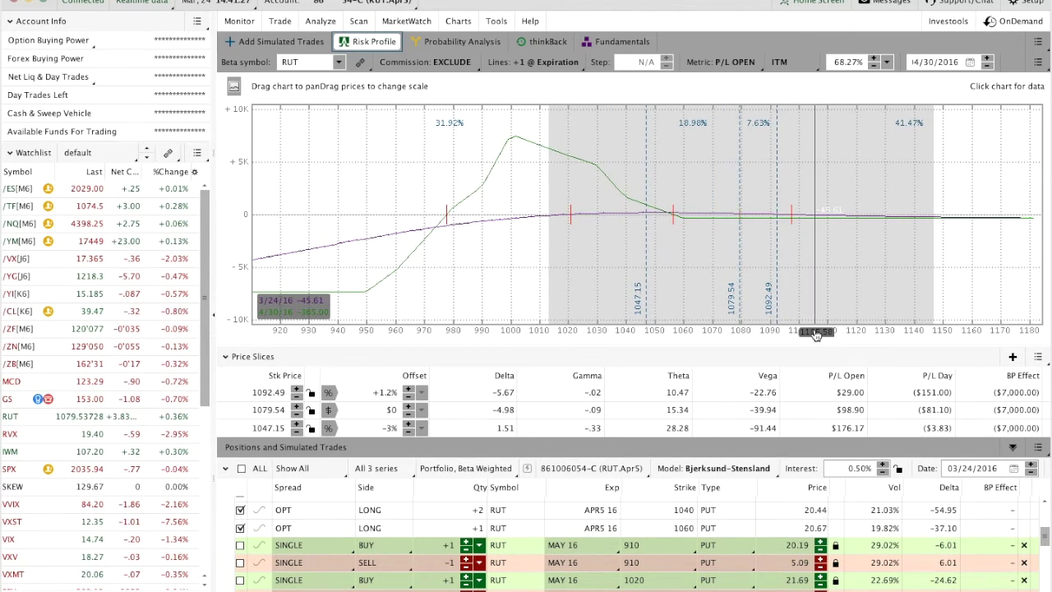
pyautogui.moveTo(883, 265); pyautogui.dragTo(747, 265)
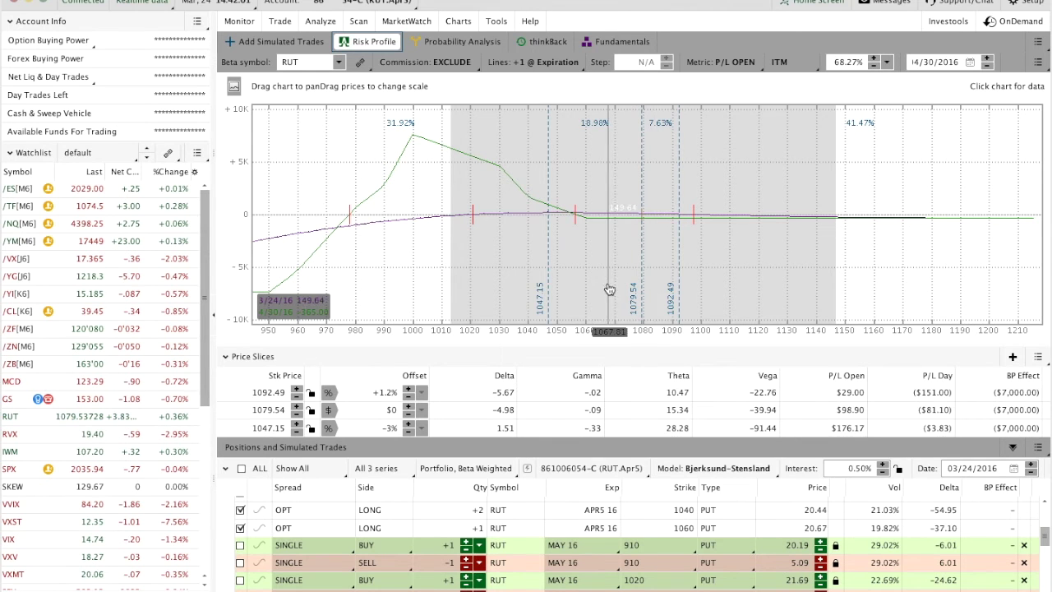
# Open a new Chrome window and go to thetatrend.com.
pyautogui.moveTo(567, 586)
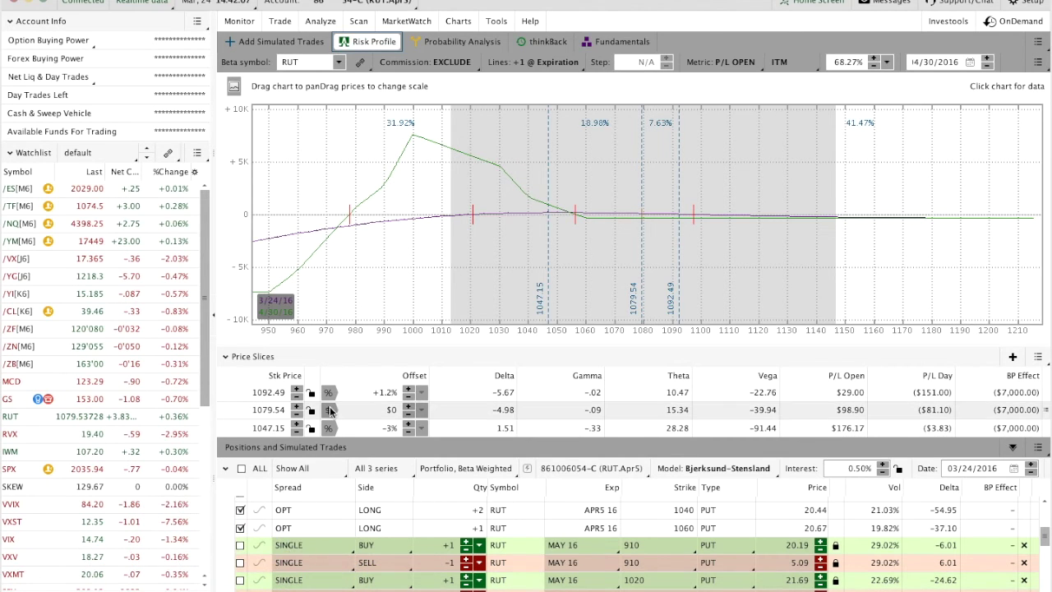
pyautogui.moveTo(201, 580)
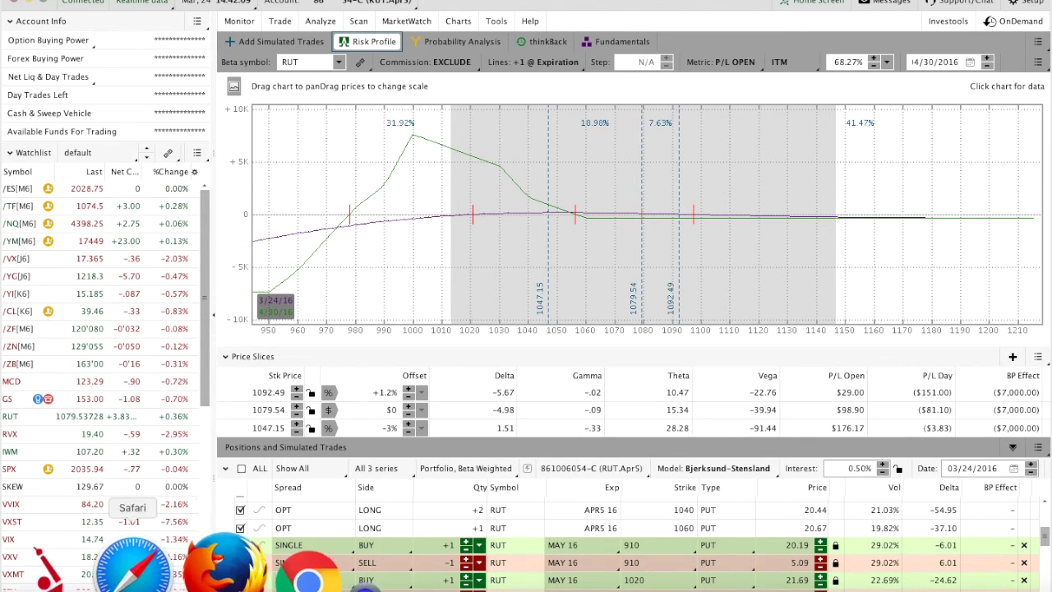
pyautogui.rightClick(201, 576)
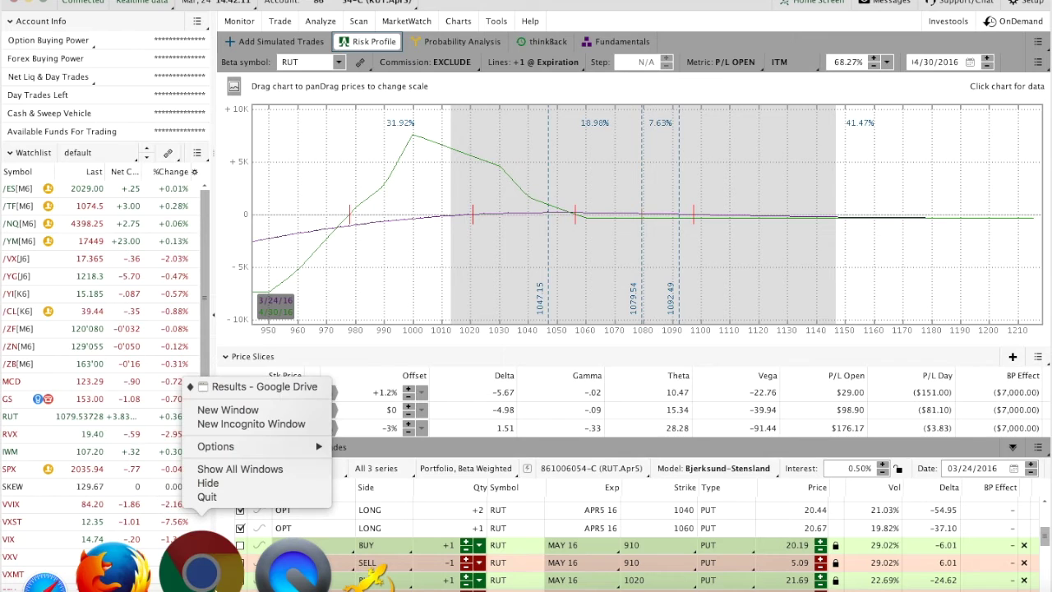
pyautogui.click(287, 414)
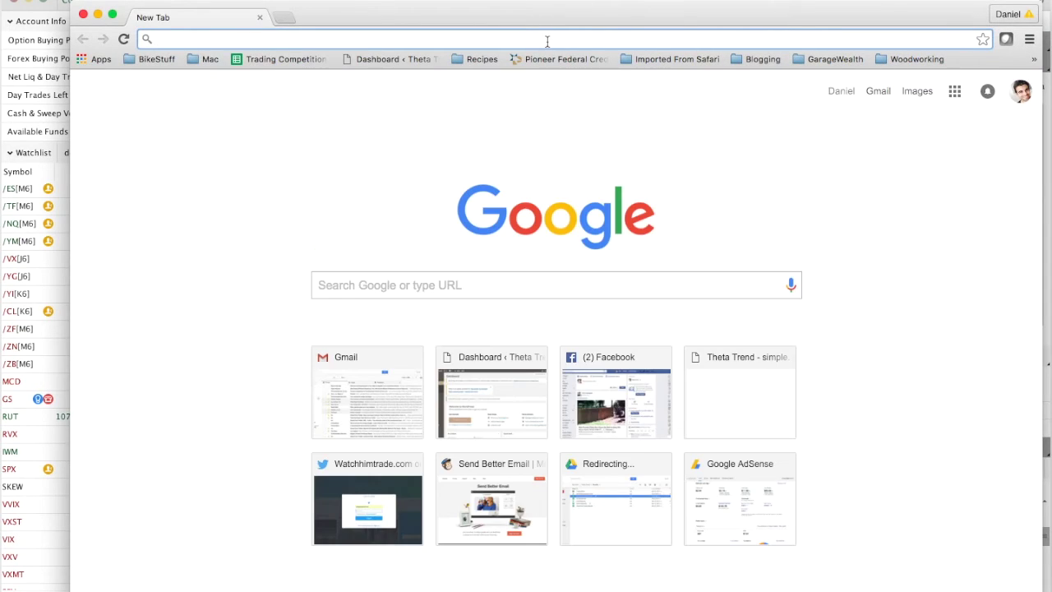
pyautogui.write('thetatrend.com')
pyautogui.press('Return')
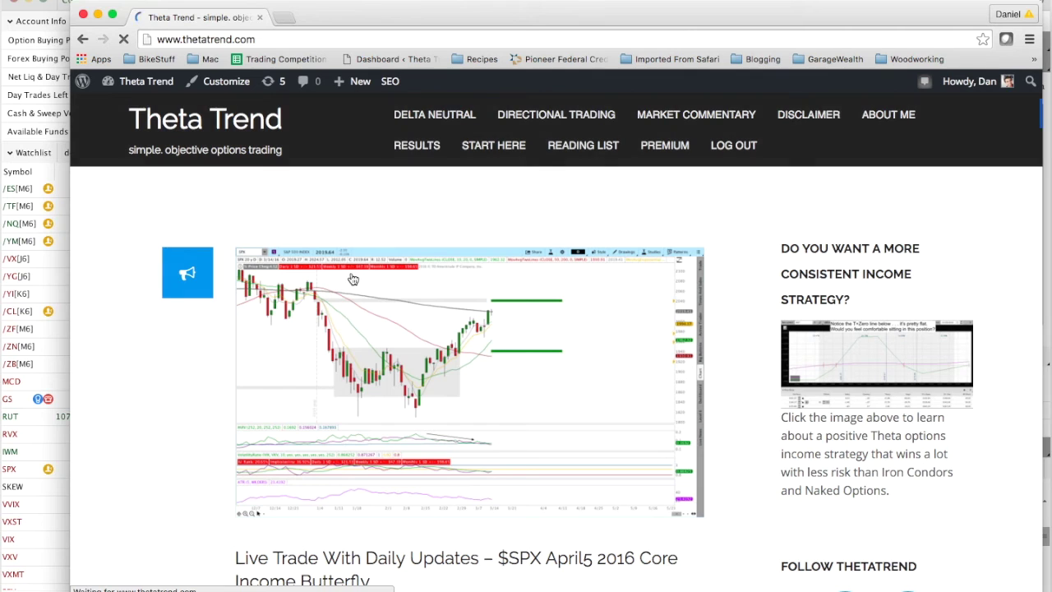
# Open the site's Results page and the full Google Spreadsheet version of the trading results.
pyautogui.click(415, 148)
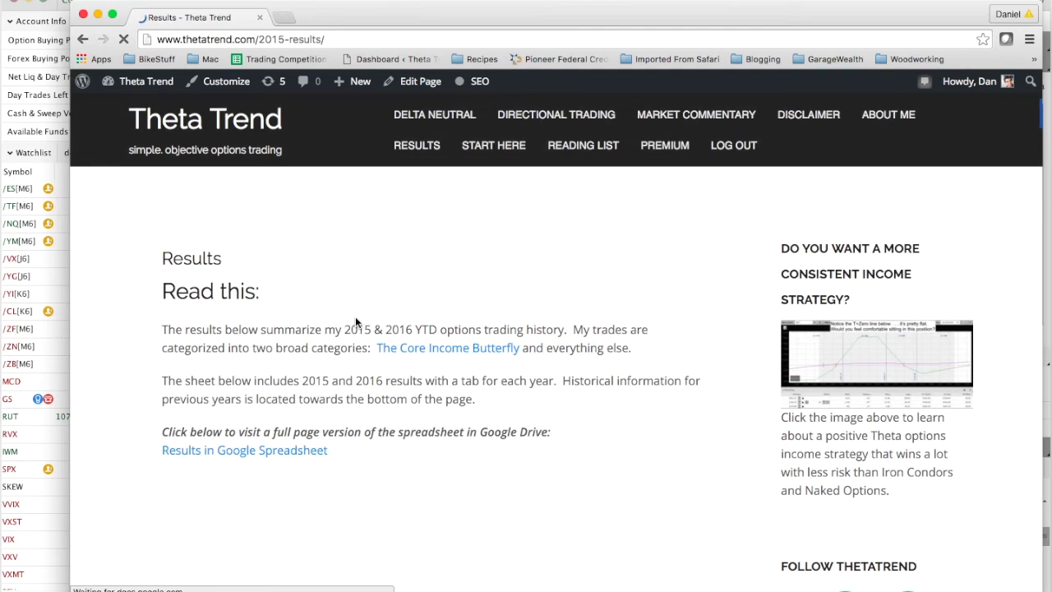
pyautogui.scroll(-1, 355, 317)
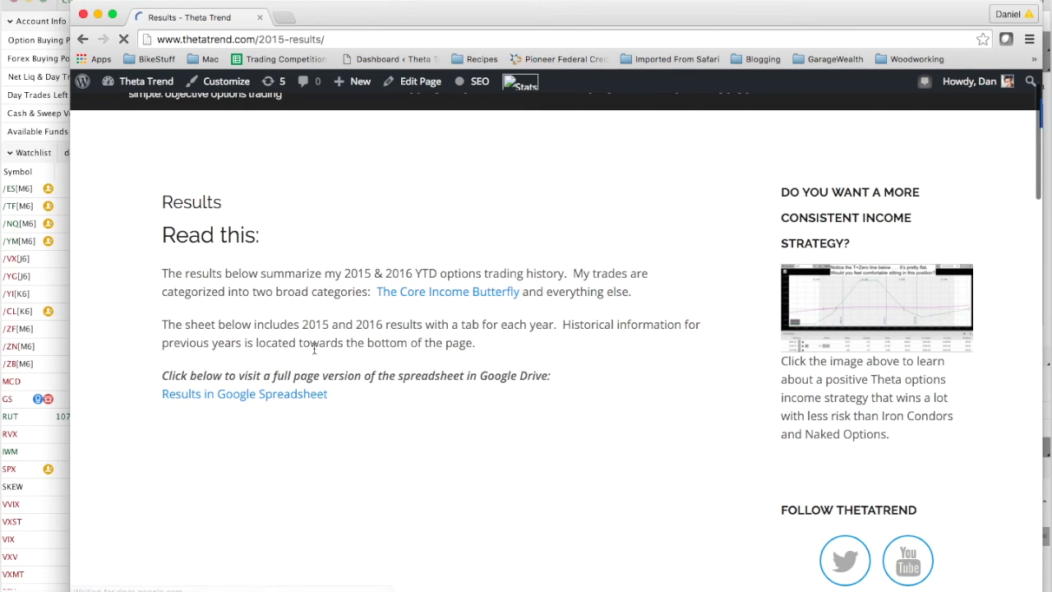
pyautogui.click(293, 396)
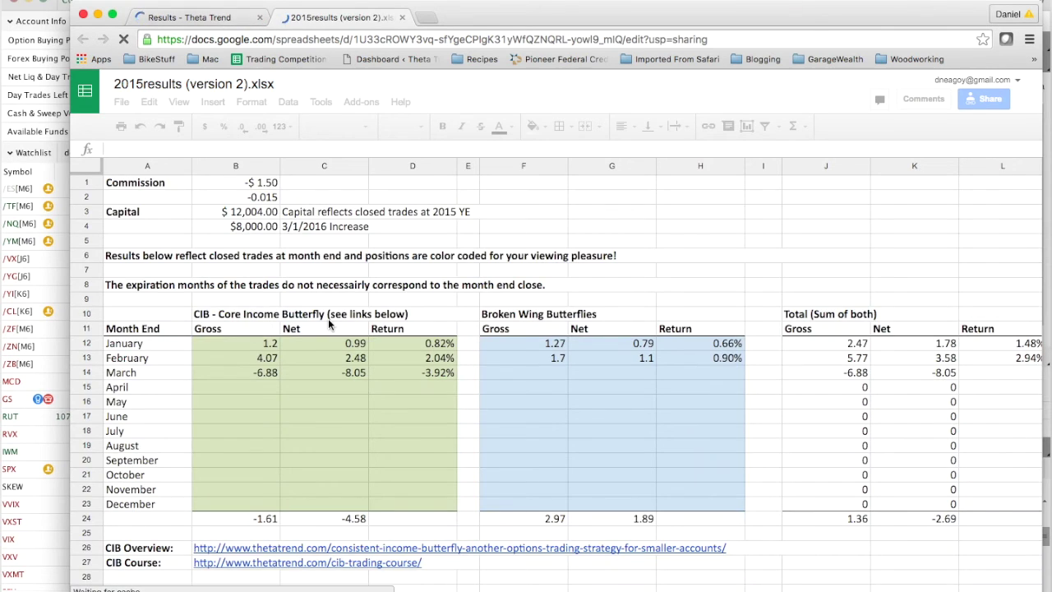
# Examine the RUT and SPX entries under Open Positions in the 2016 Trade History sheet.
pyautogui.scroll(-5, 328, 318)
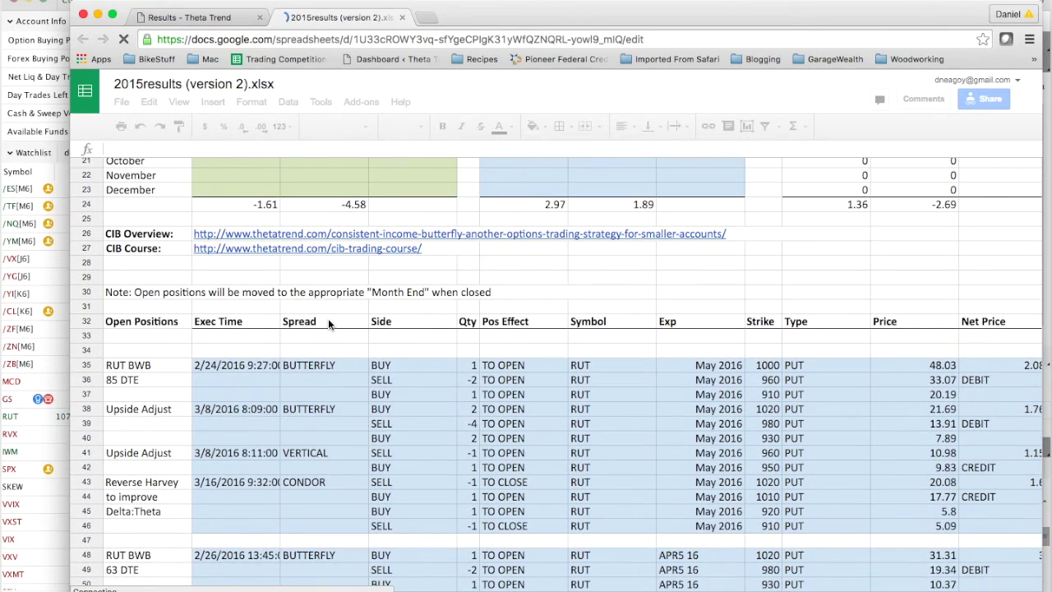
pyautogui.scroll(-3, 368, 404)
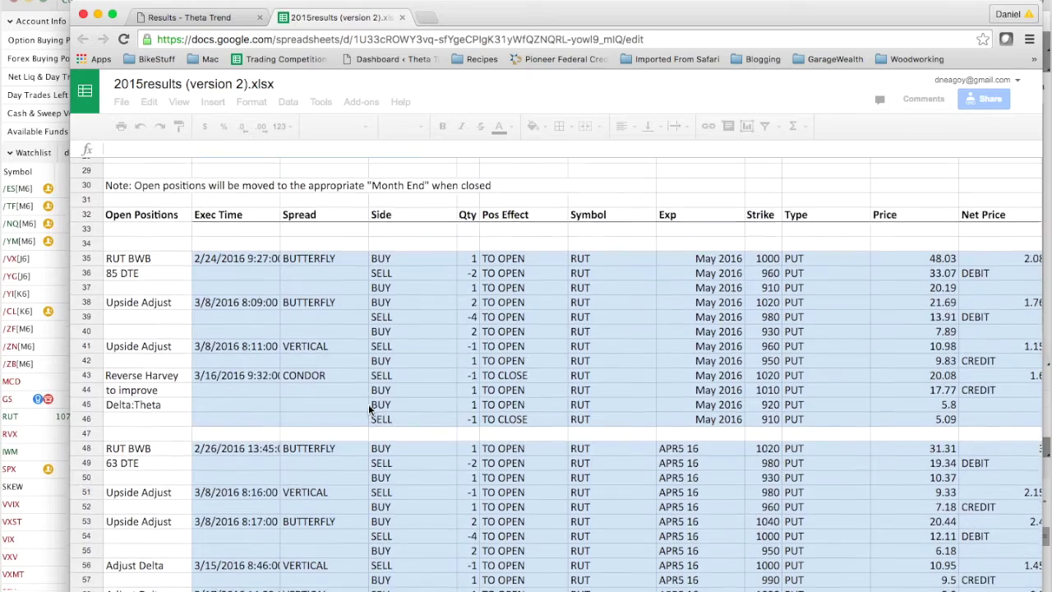
pyautogui.scroll(-5, 368, 403)
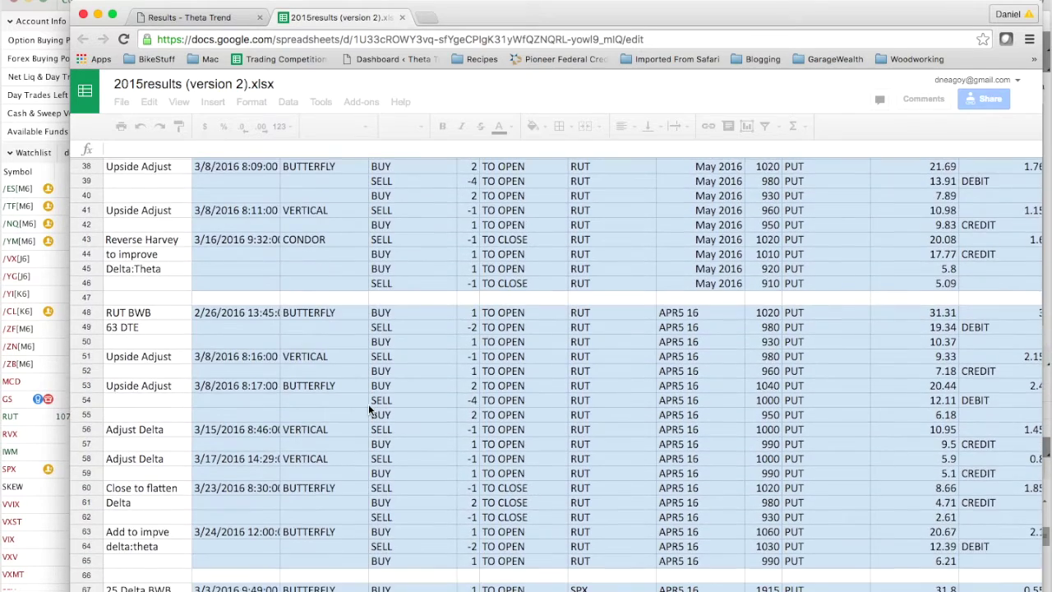
pyautogui.scroll(-2, 368, 409)
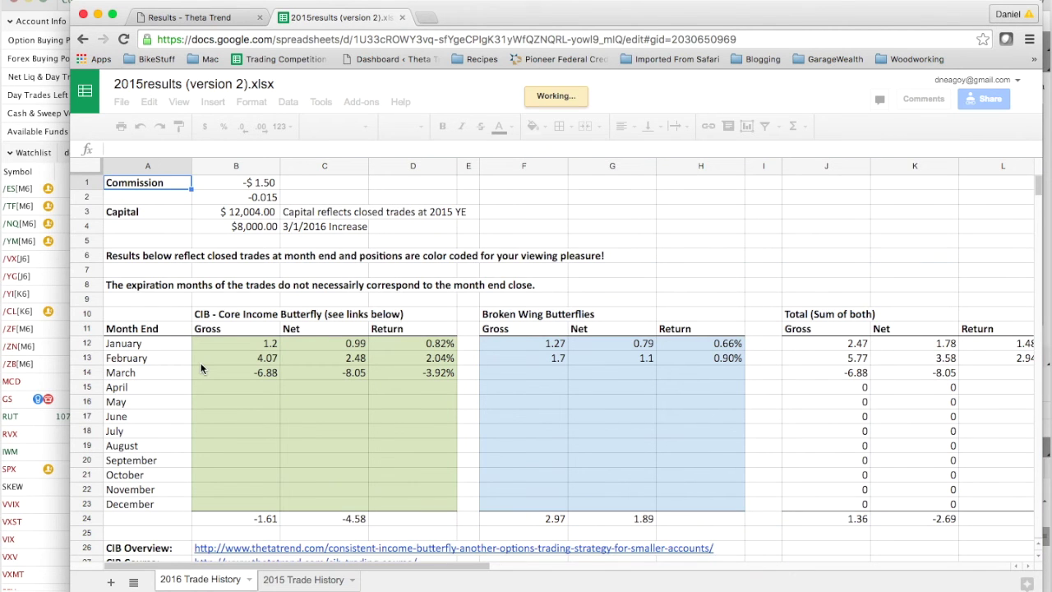
pyautogui.scroll(-15, 200, 362)
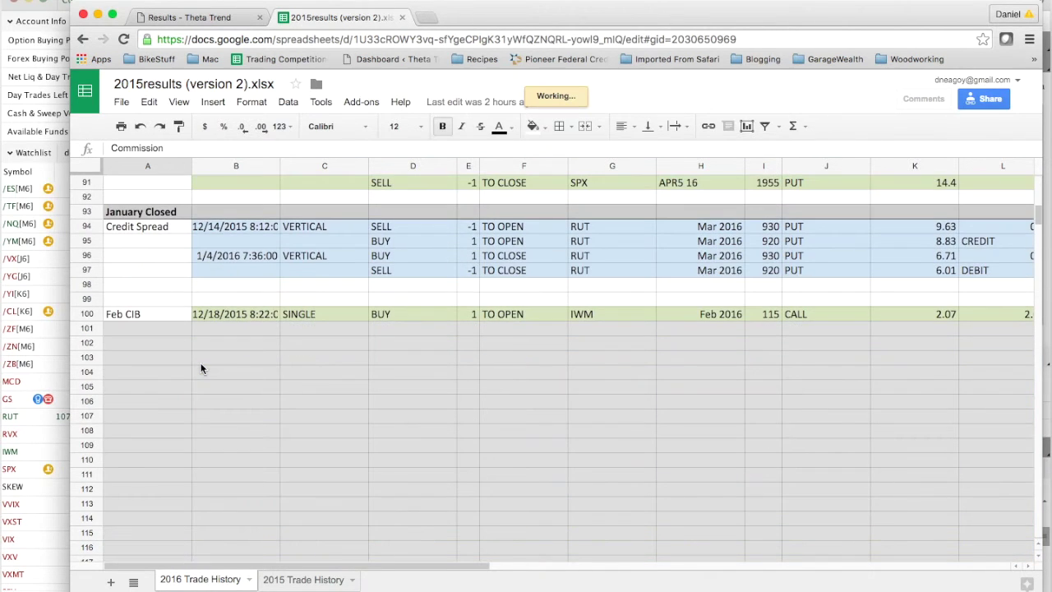
pyautogui.scroll(7, 200, 368)
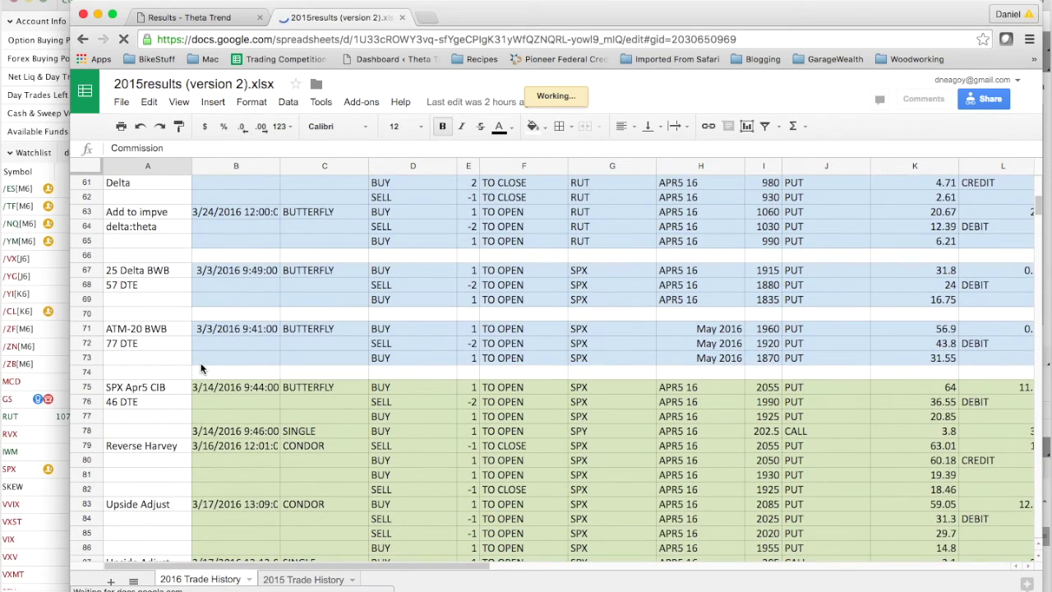
pyautogui.scroll(7, 201, 369)
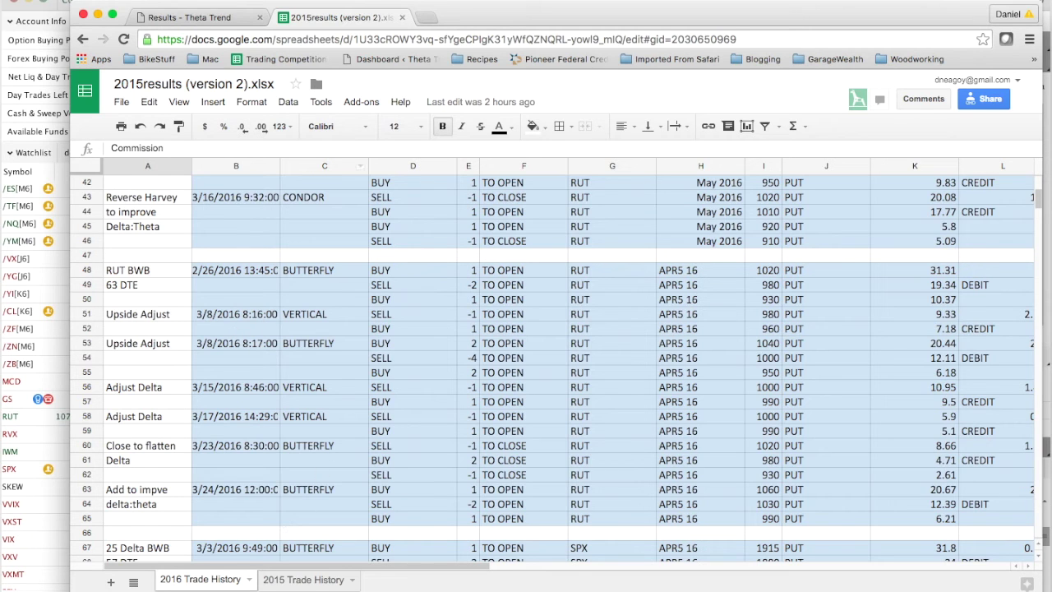
# Switch back to thinkorswim and beta weight the risk profile to SPX.
pyautogui.press('super+Tab')
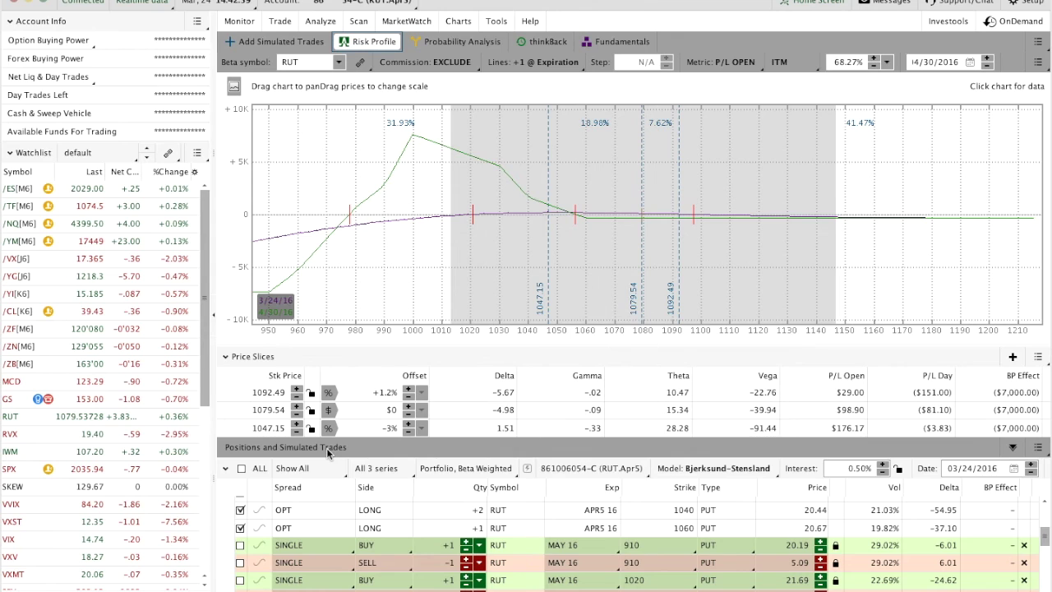
pyautogui.click(317, 62)
pyautogui.write('S')
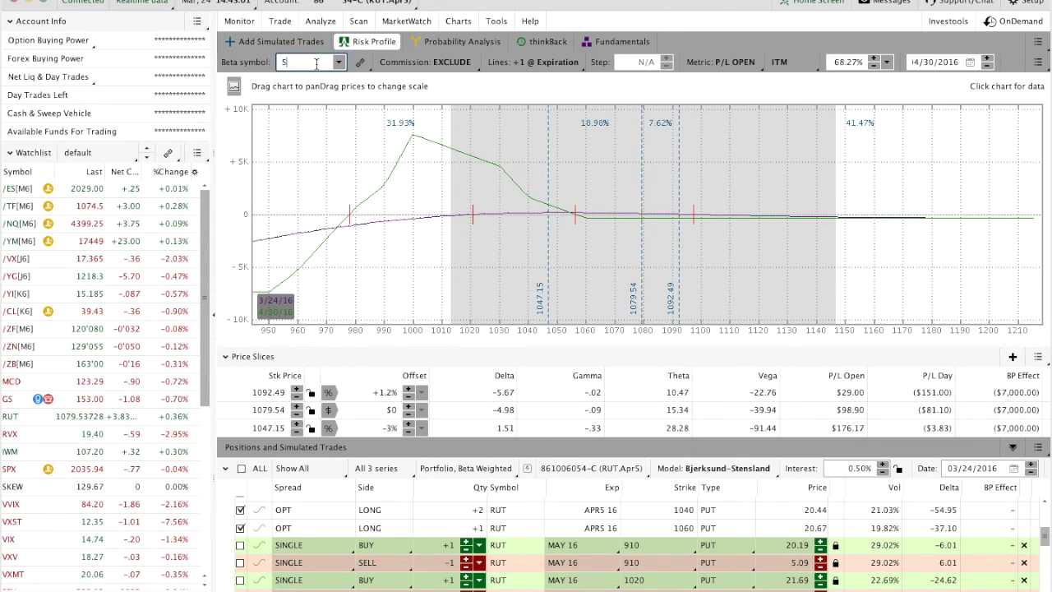
pyautogui.press('Return')
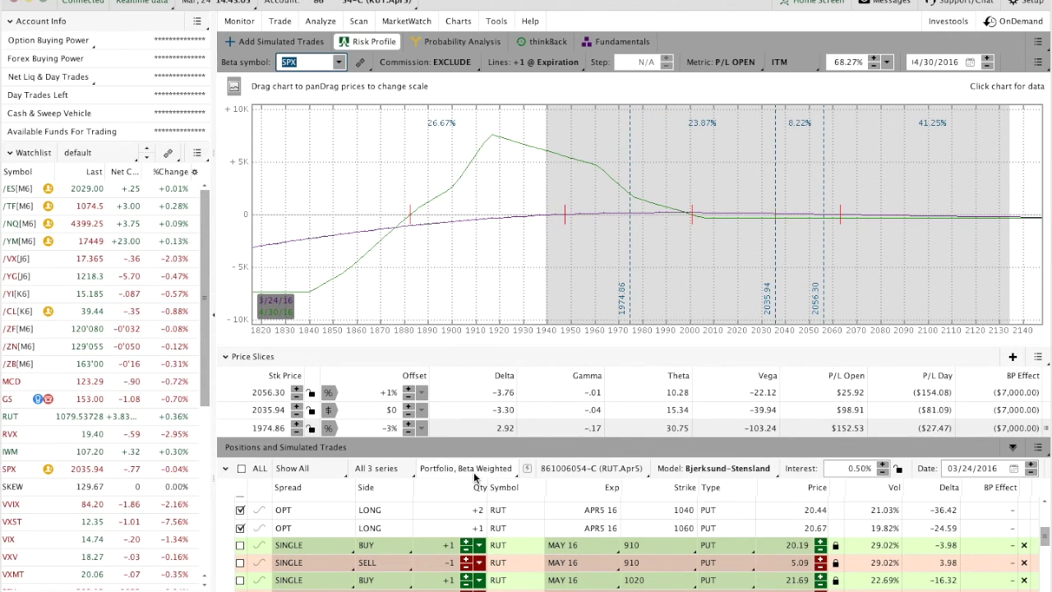
# Show the risk profile as a single symbol for the SPX.Jun1 account, graphed over a price range of about 1890 to 2150.
pyautogui.click(473, 472)
pyautogui.click(477, 492)
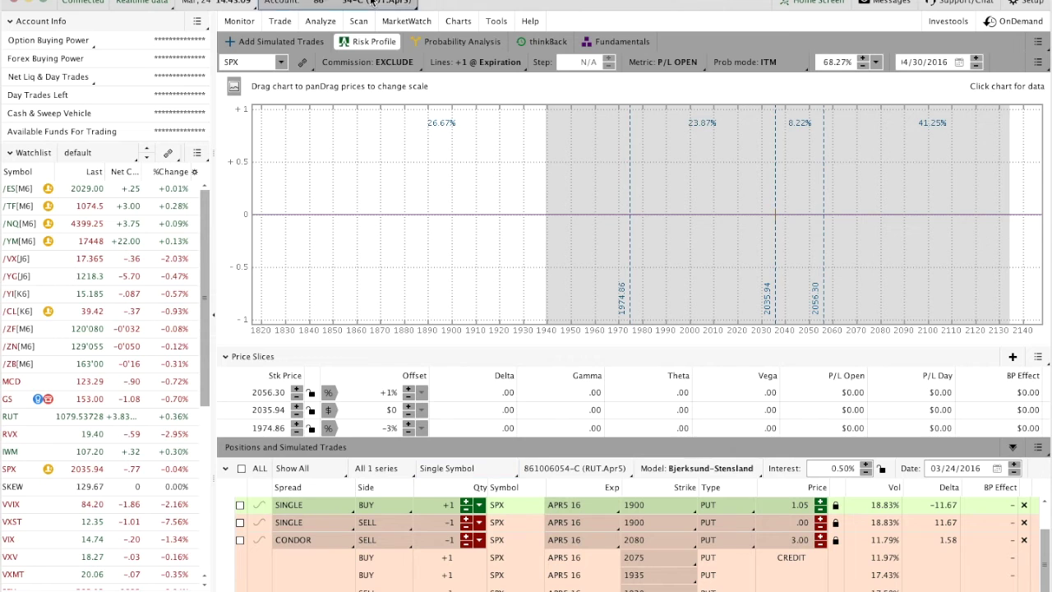
pyautogui.click(371, 3)
pyautogui.click(374, 116)
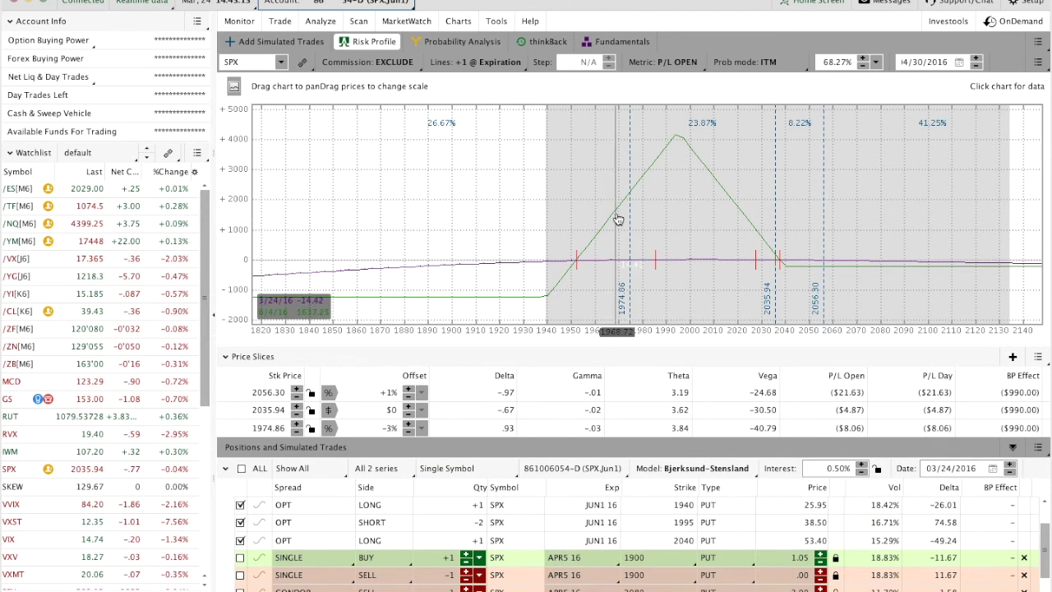
pyautogui.moveTo(531, 206); pyautogui.dragTo(355, 209)
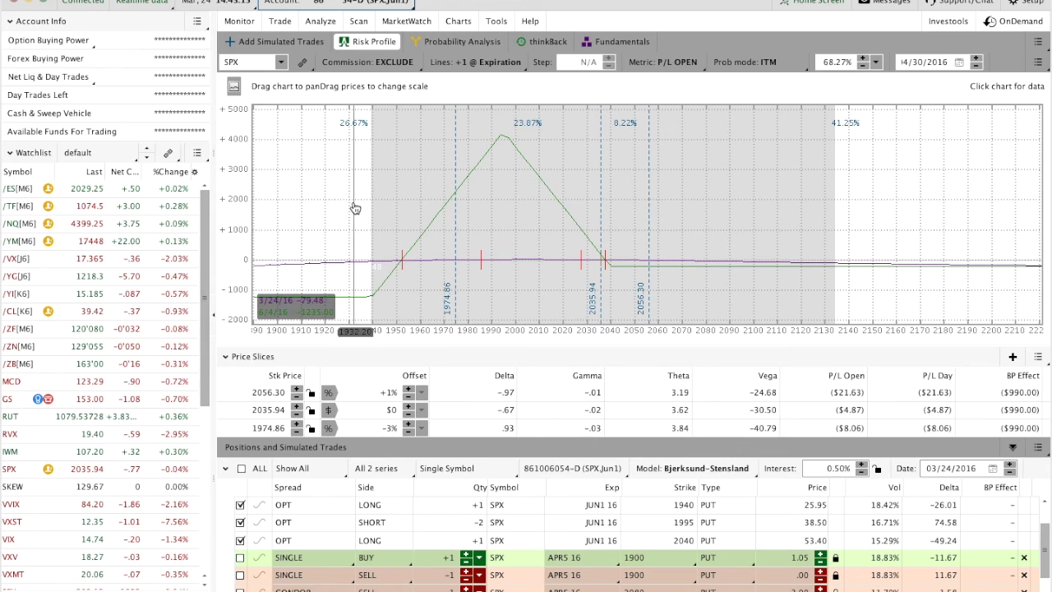
pyautogui.moveTo(704, 342); pyautogui.dragTo(826, 337)
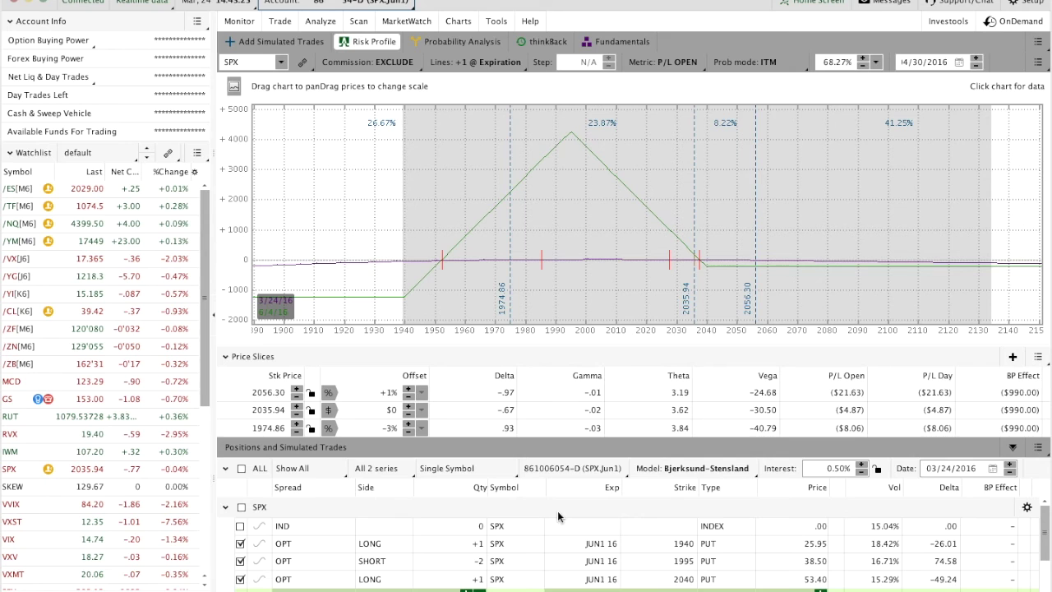
# Check the JUN1 16 expiration in the SPX option chain and return to the risk profile.
pyautogui.click(279, 41)
pyautogui.scroll(-4, 351, 299)
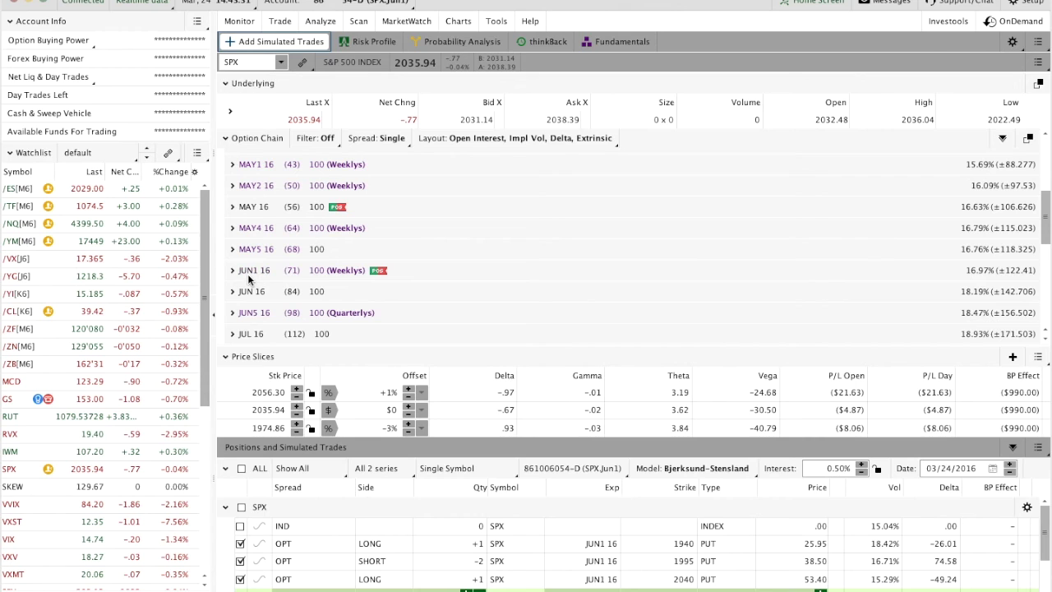
pyautogui.click(374, 48)
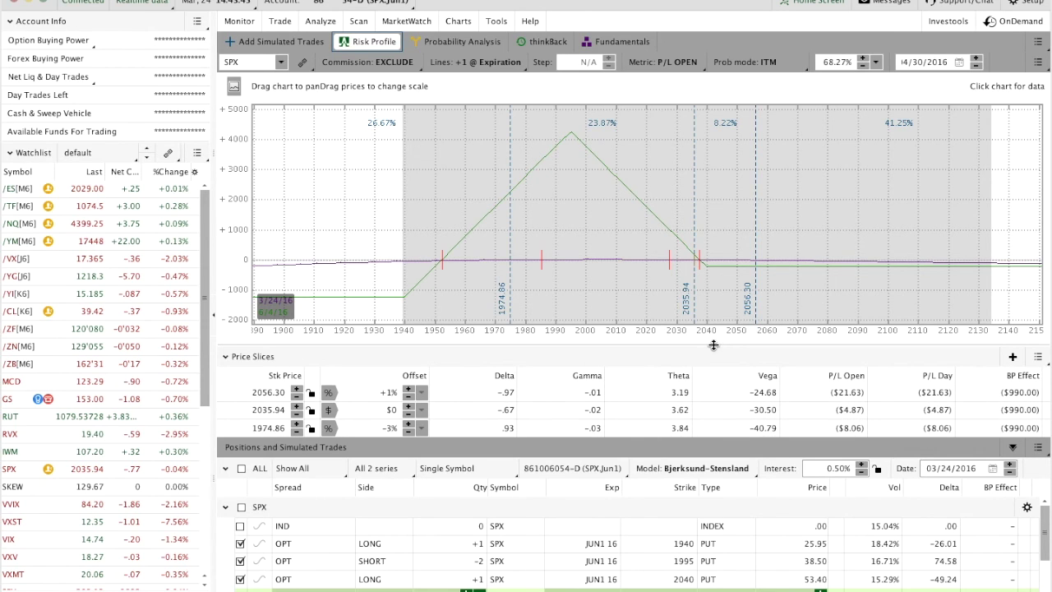
# Enlarge the risk profile graph's height and set the analysis date to 04/01/2016.
pyautogui.moveTo(714, 346); pyautogui.dragTo(714, 406)
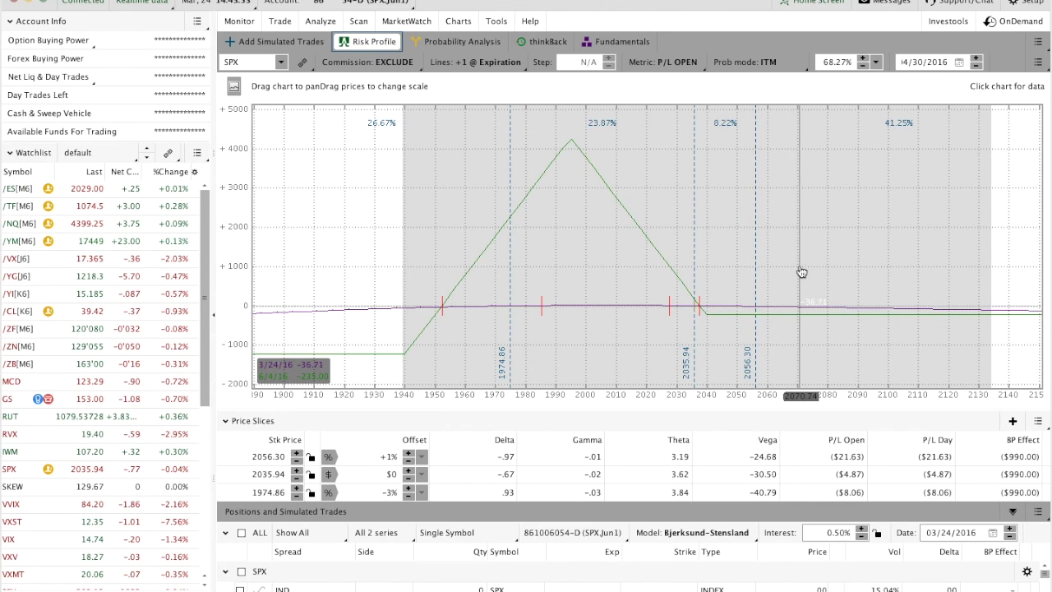
pyautogui.click(995, 534)
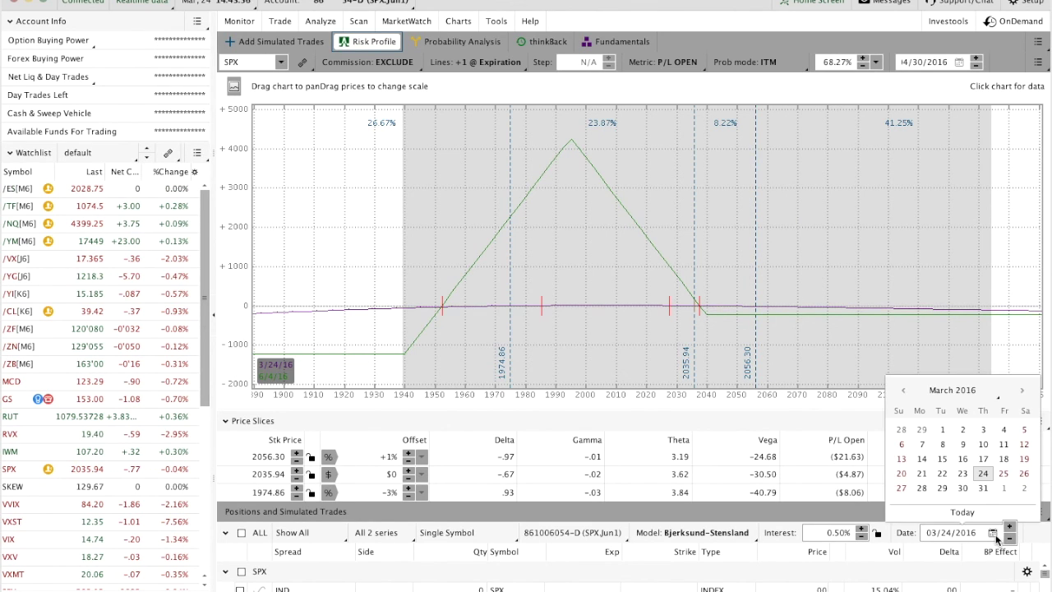
pyautogui.click(1005, 489)
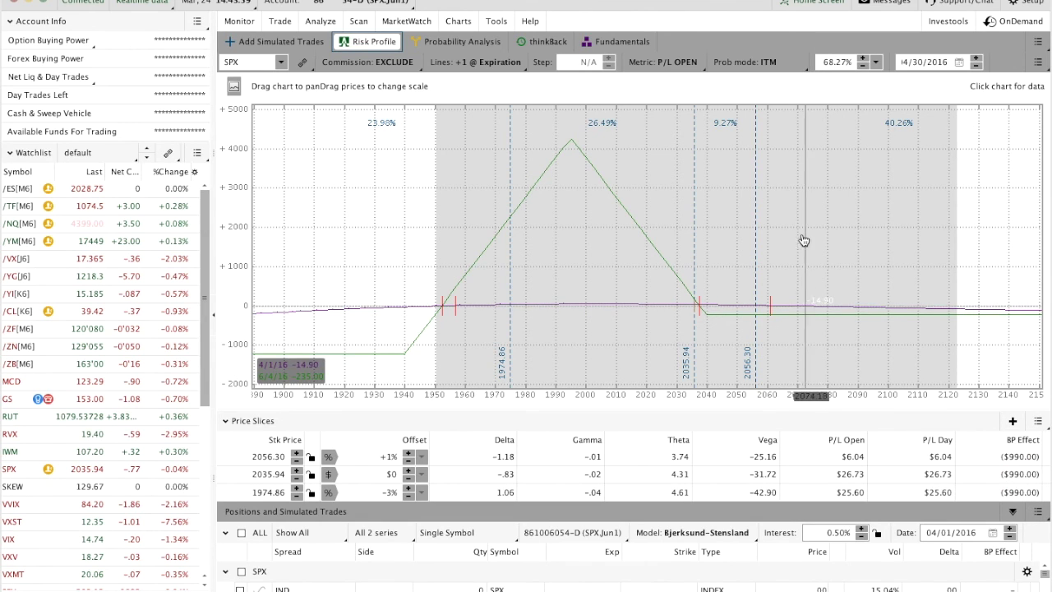